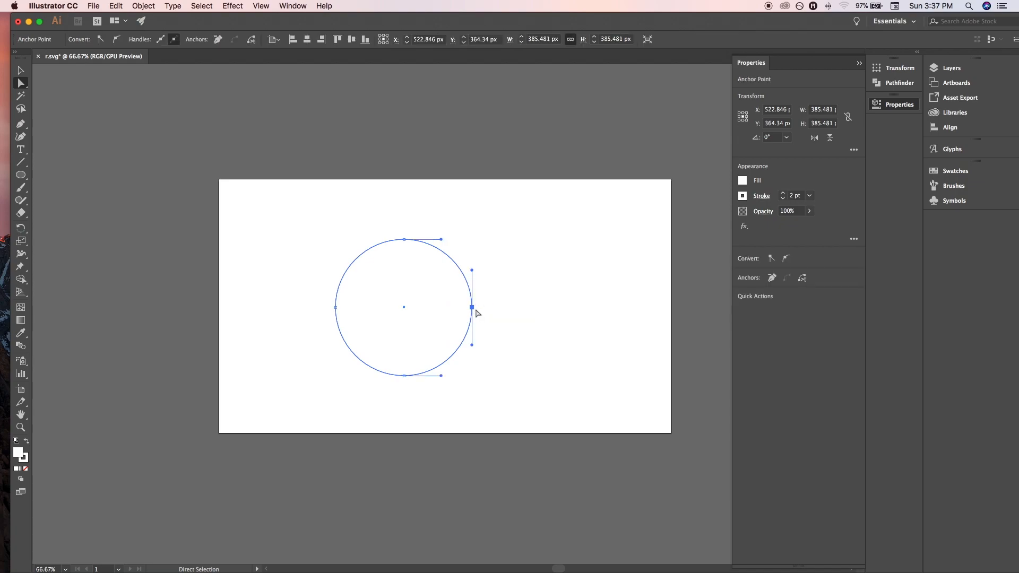
# Delete the circle's rightmost anchor point to leave an open left half-circle arc.
pyautogui.press('Delete')
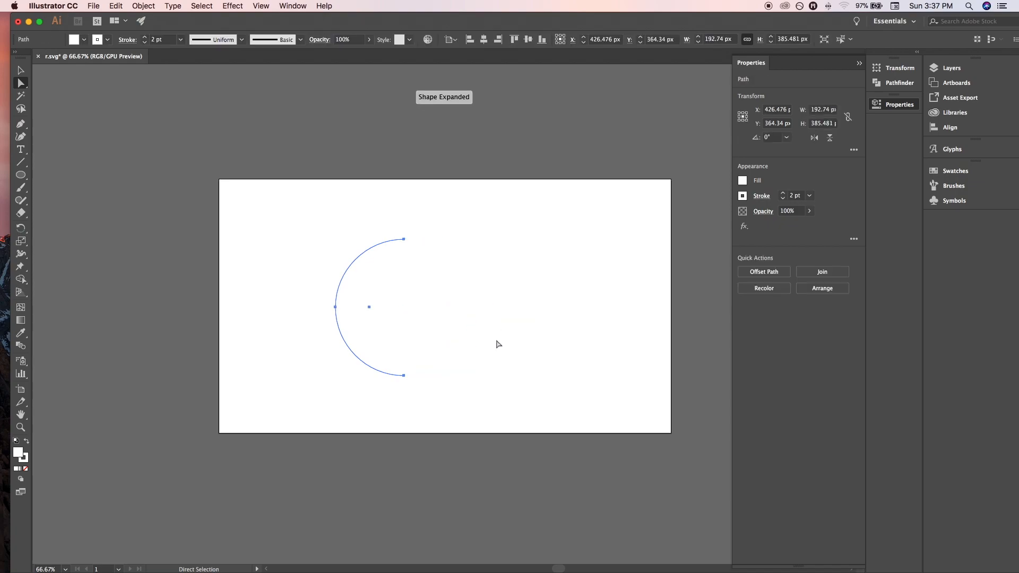
pyautogui.click(489, 290)
pyautogui.moveTo(330, 244); pyautogui.dragTo(450, 354)
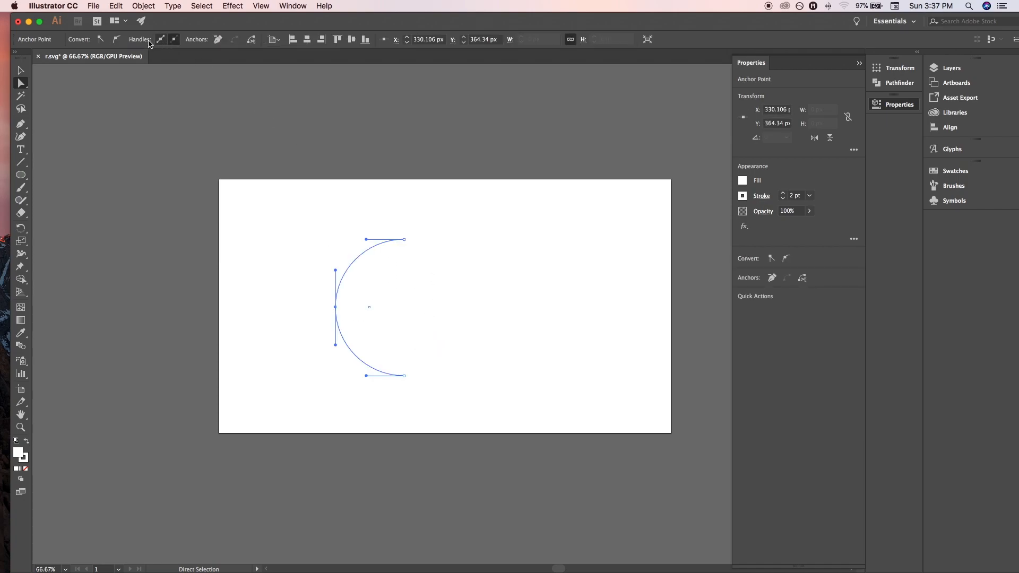
pyautogui.click(26, 69)
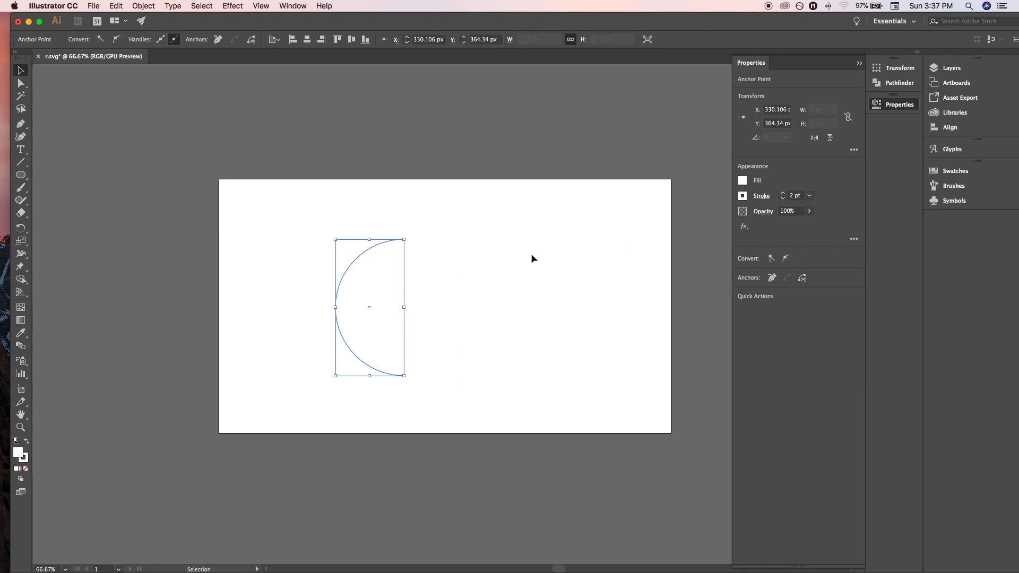
pyautogui.click(533, 258)
# Give the half-circle arc a black stroke with a weight of 2 pt.
pyautogui.moveTo(270, 221); pyautogui.dragTo(498, 377)
pyautogui.click(782, 193)
pyautogui.click(782, 193)
pyautogui.press('r')
pyautogui.click(742, 195)
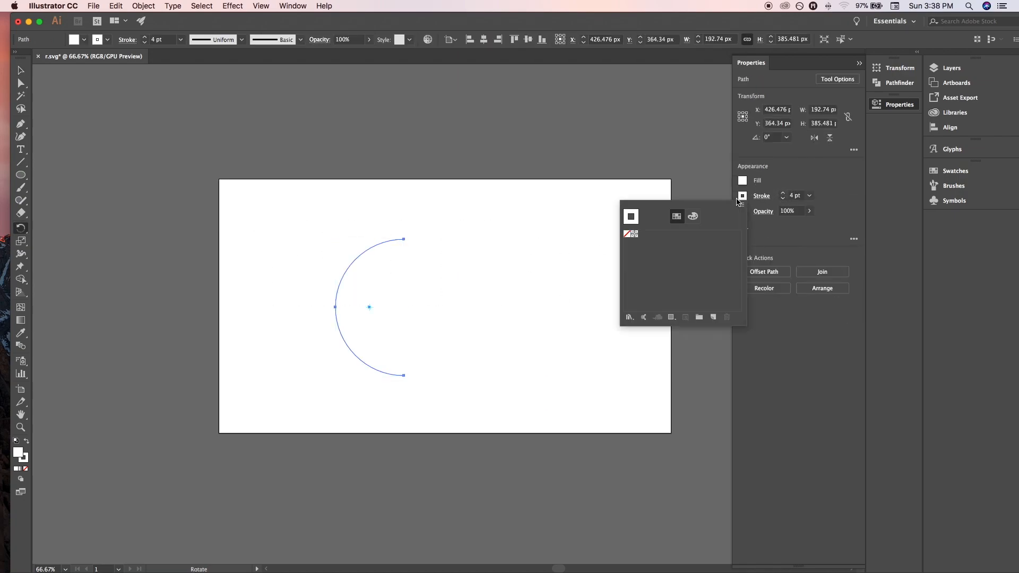
pyautogui.click(693, 216)
pyautogui.click(634, 320)
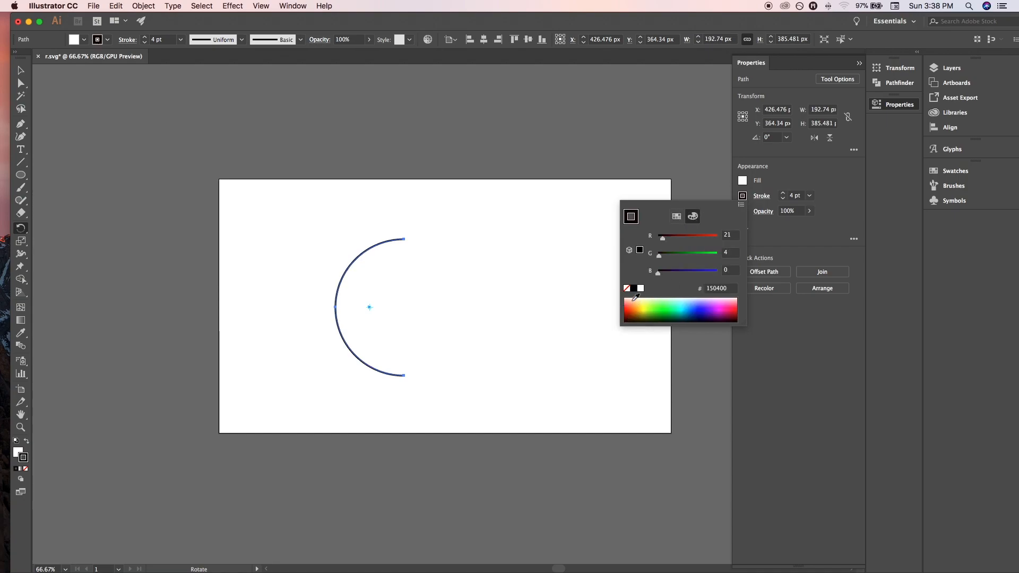
pyautogui.click(633, 289)
pyautogui.click(711, 183)
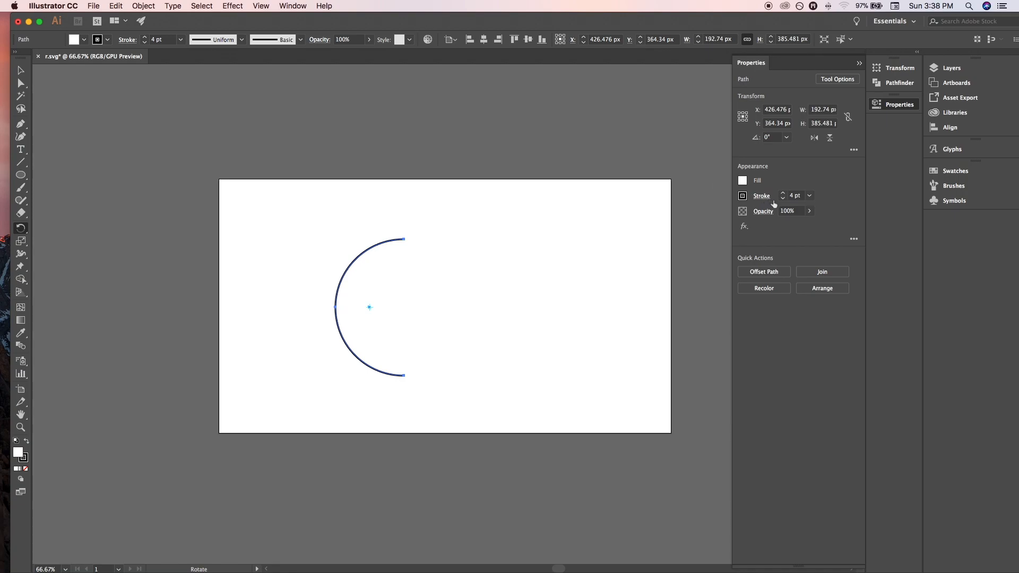
pyautogui.click(782, 199)
pyautogui.click(783, 199)
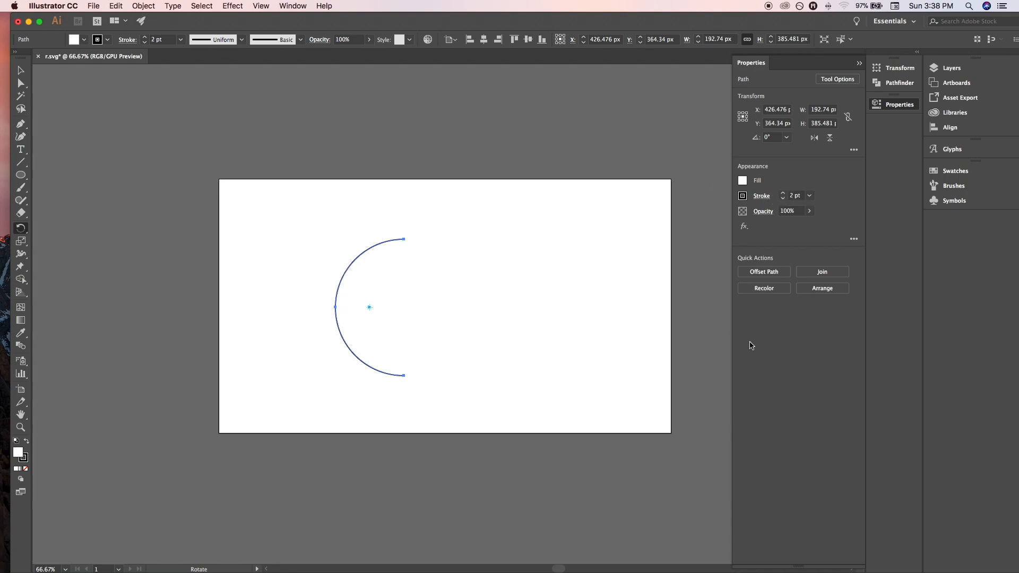
# Remove the half-circle arc's fill and set its stroke weight to 1 pt.
pyautogui.click(742, 181)
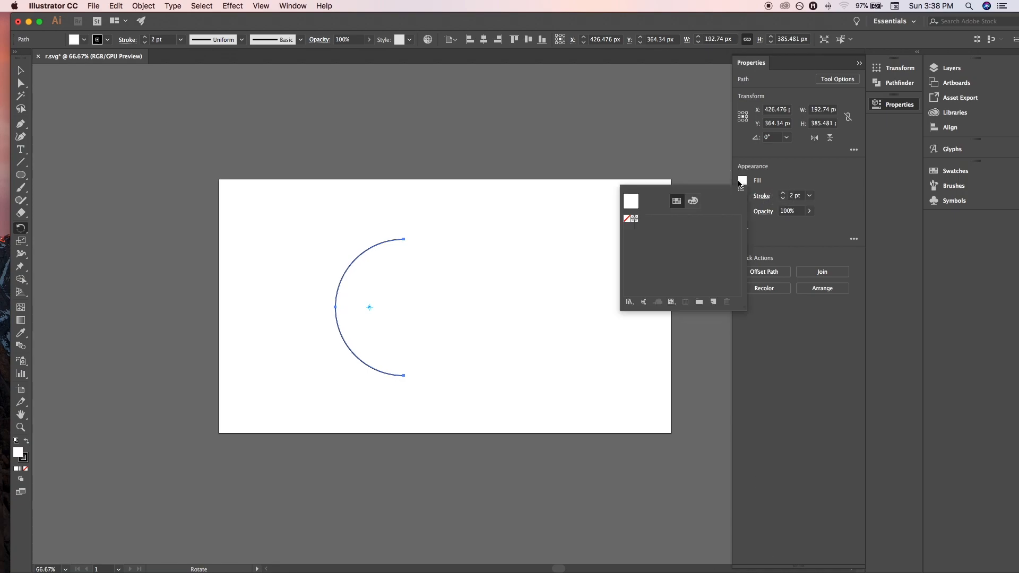
pyautogui.click(630, 218)
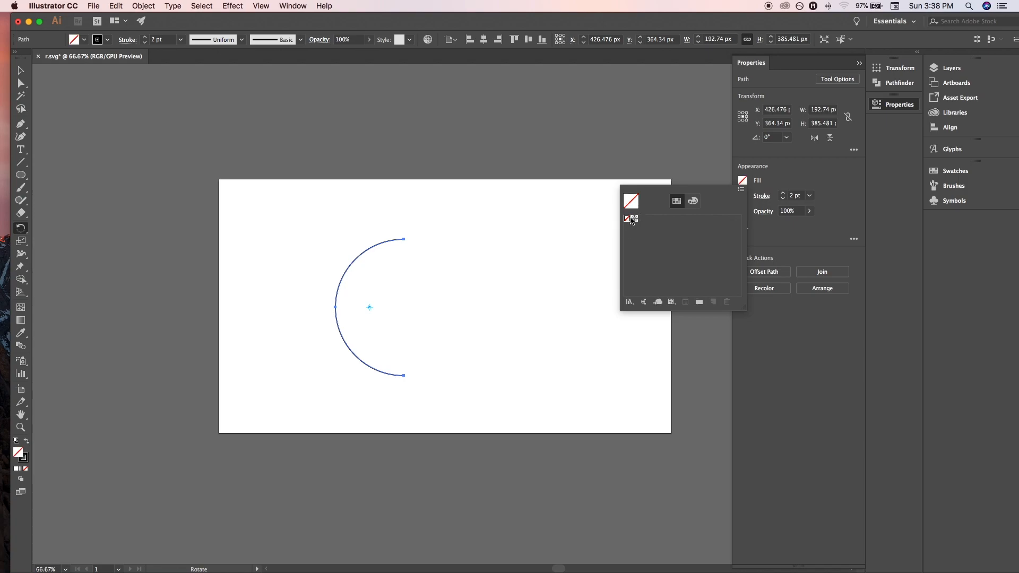
pyautogui.click(702, 155)
pyautogui.click(782, 200)
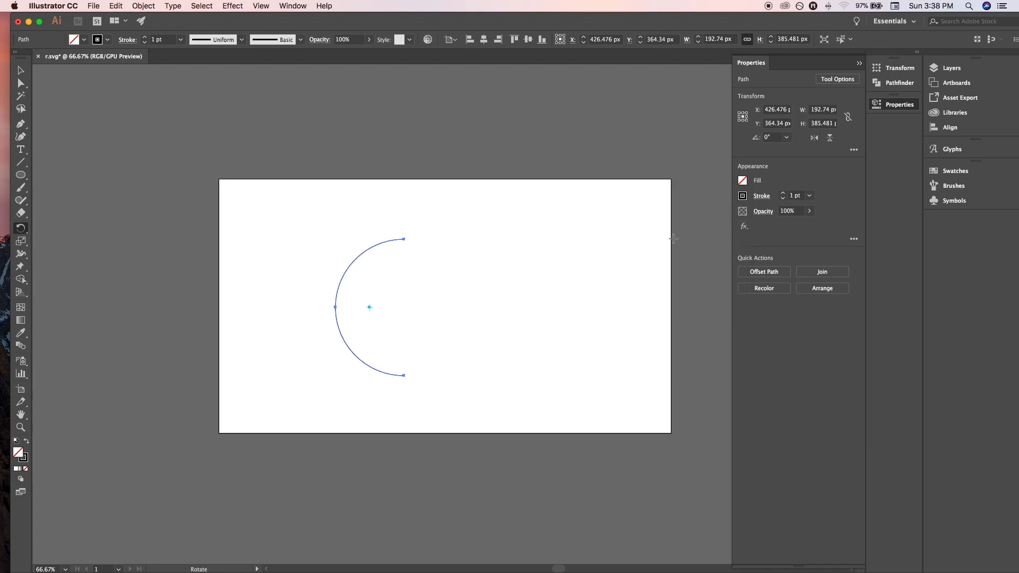
pyautogui.press('v')
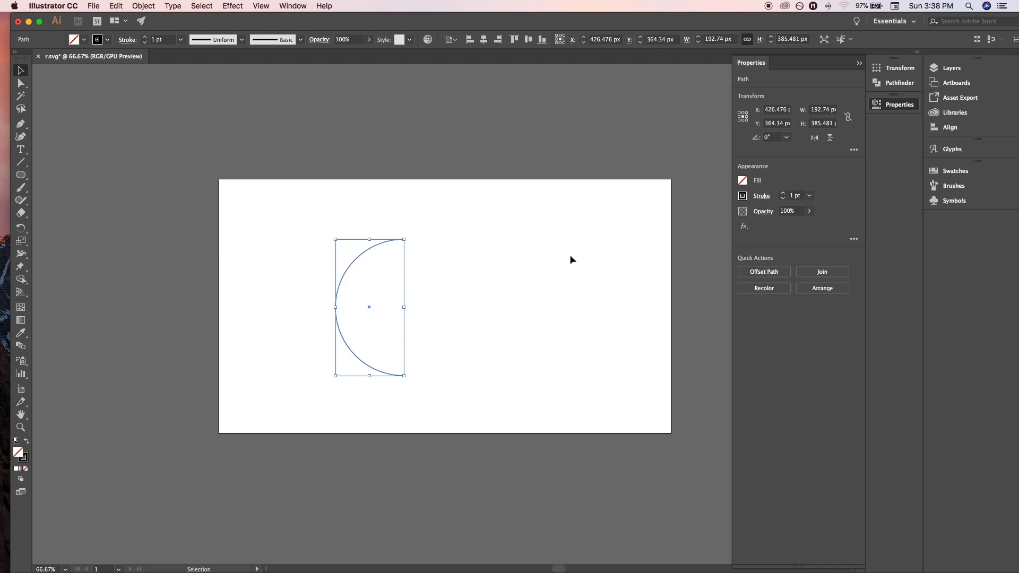
# Draw a thin horizontal rectangle about 396 by 34 px to the right of the arc, near the artboard's upper edge.
pyautogui.click(570, 259)
pyautogui.press('r')
pyautogui.moveTo(20, 175); pyautogui.dragTo(65, 178)
pyautogui.moveTo(497, 235); pyautogui.dragTo(597, 250)
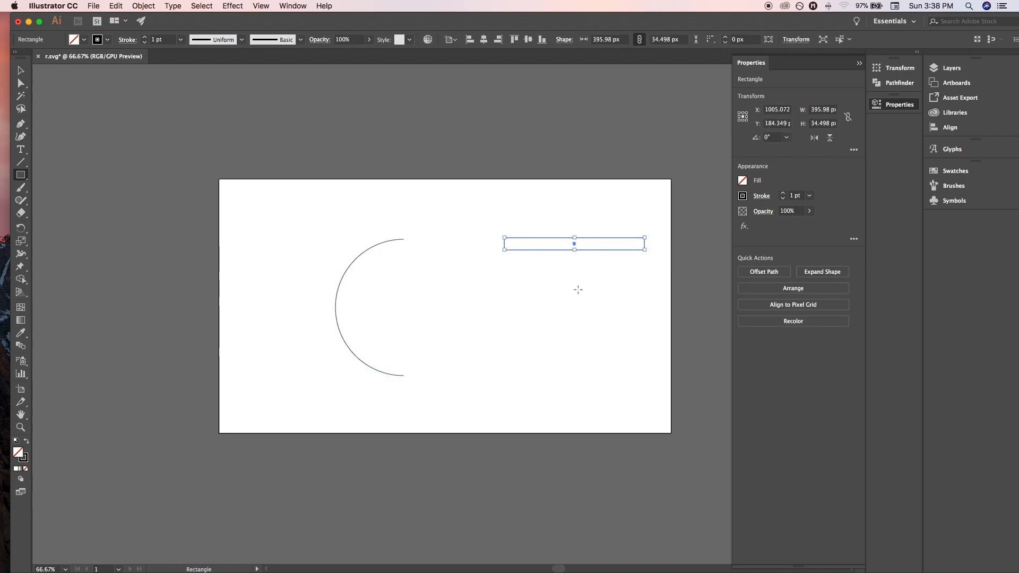
# Copy the rectangle about 69 px downward and repeat the copy to make a column of seven evenly spaced bars.
pyautogui.press('v')
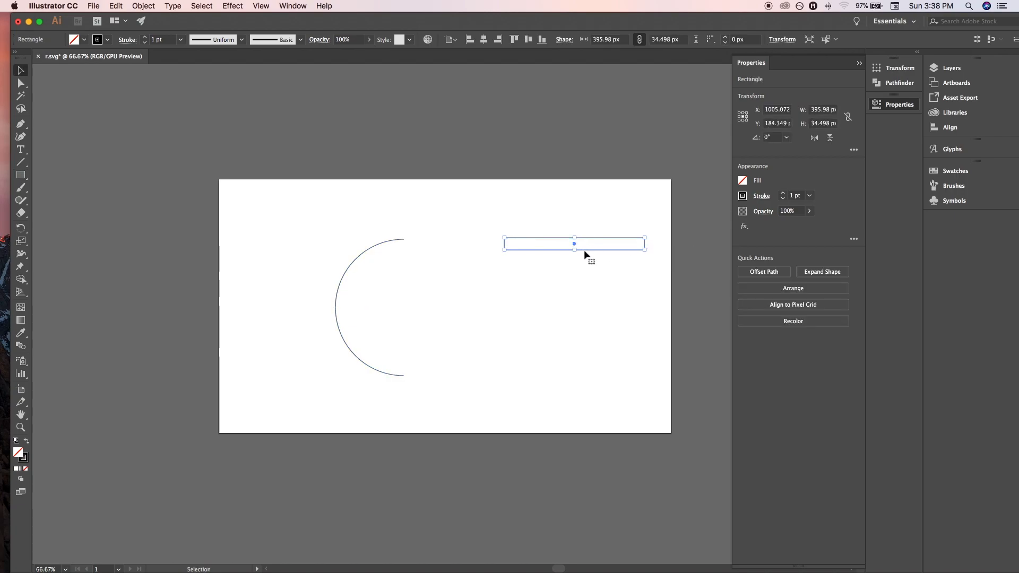
pyautogui.moveTo(574, 243); pyautogui.dragTo(573, 270)
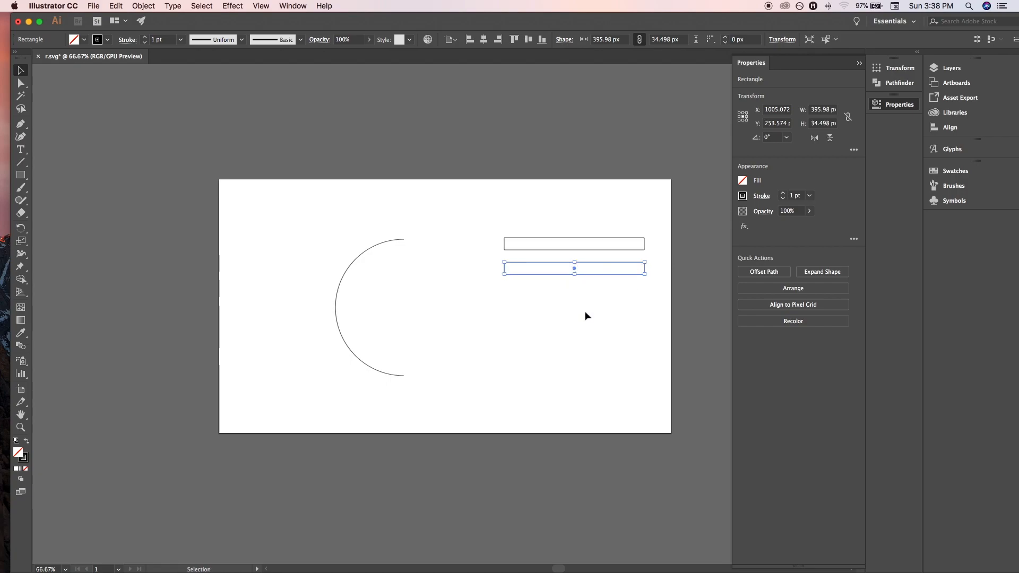
pyautogui.press('super+d')
pyautogui.press('super+d')
pyautogui.press('super+d')
pyautogui.press('super+d')
pyautogui.press('super+d')
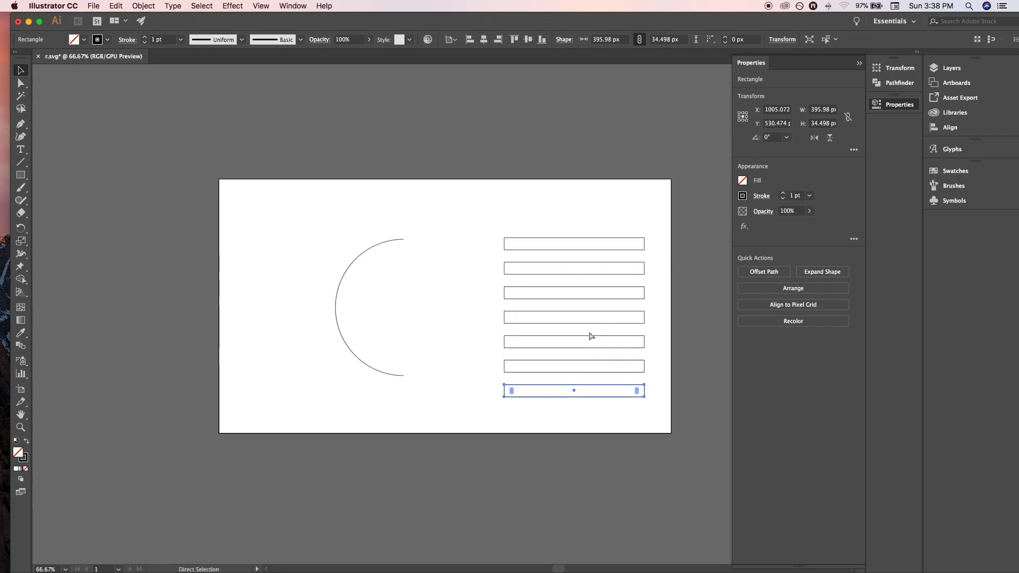
# Fill all seven bars with a teal green colour.
pyautogui.moveTo(475, 224); pyautogui.dragTo(646, 415)
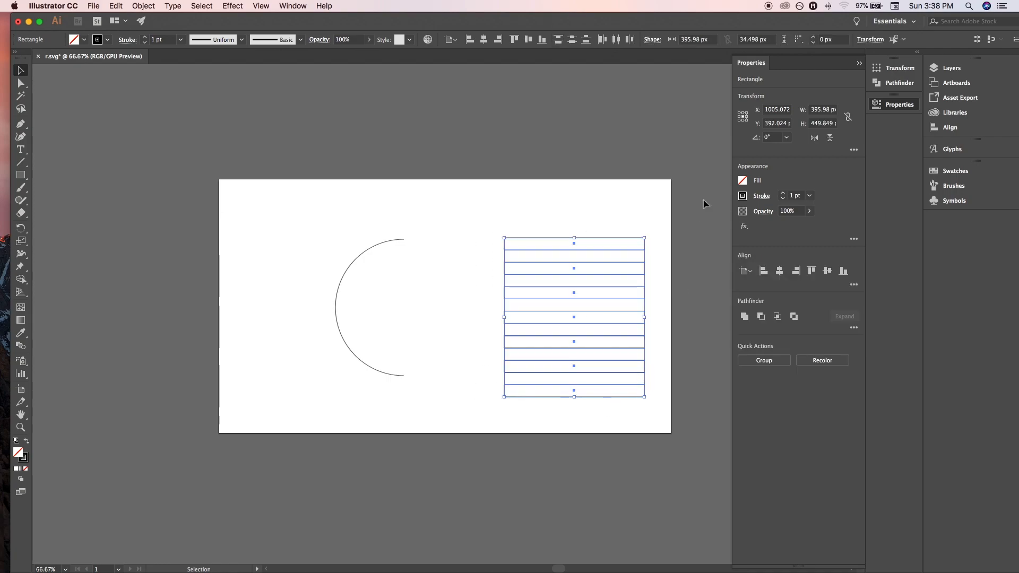
pyautogui.click(742, 180)
pyautogui.moveTo(686, 284)
pyautogui.mouseDown()
pyautogui.moveTo(655, 290)
pyautogui.moveTo(720, 291)
pyautogui.moveTo(686, 286)
pyautogui.mouseUp()
pyautogui.click(683, 289)
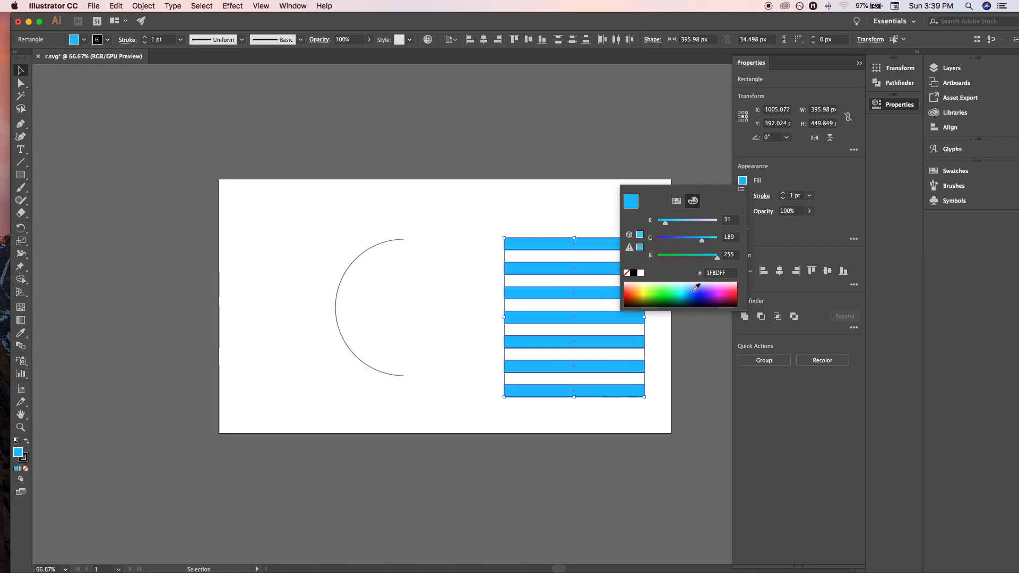
pyautogui.click(700, 288)
pyautogui.click(741, 182)
pyautogui.click(686, 286)
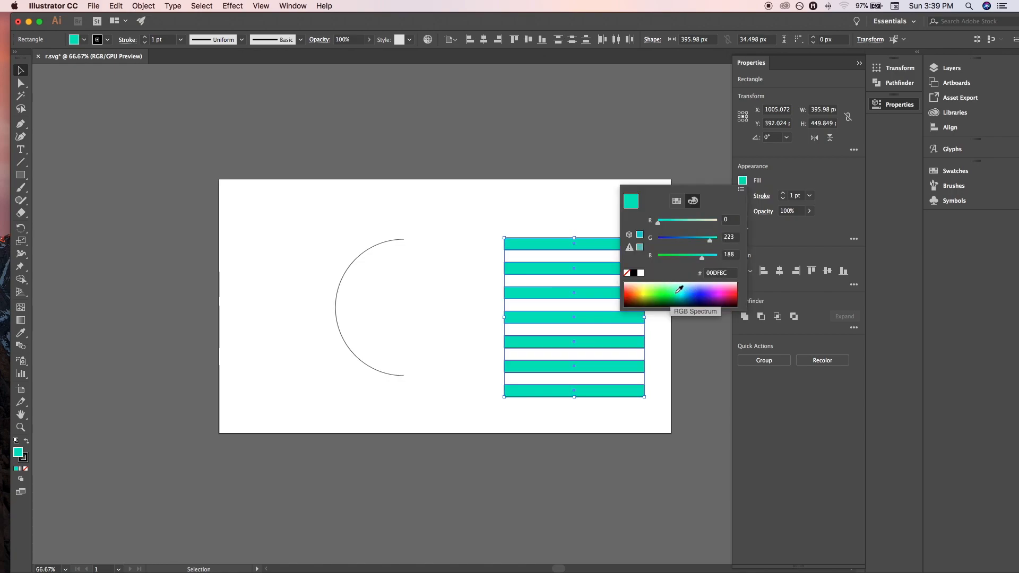
# Set the stroke weight of the seven bars to 9 pt.
pyautogui.click(761, 196)
pyautogui.click(687, 206)
pyautogui.click(687, 206)
pyautogui.click(687, 207)
pyautogui.click(687, 207)
pyautogui.click(687, 206)
pyautogui.click(687, 206)
pyautogui.click(687, 207)
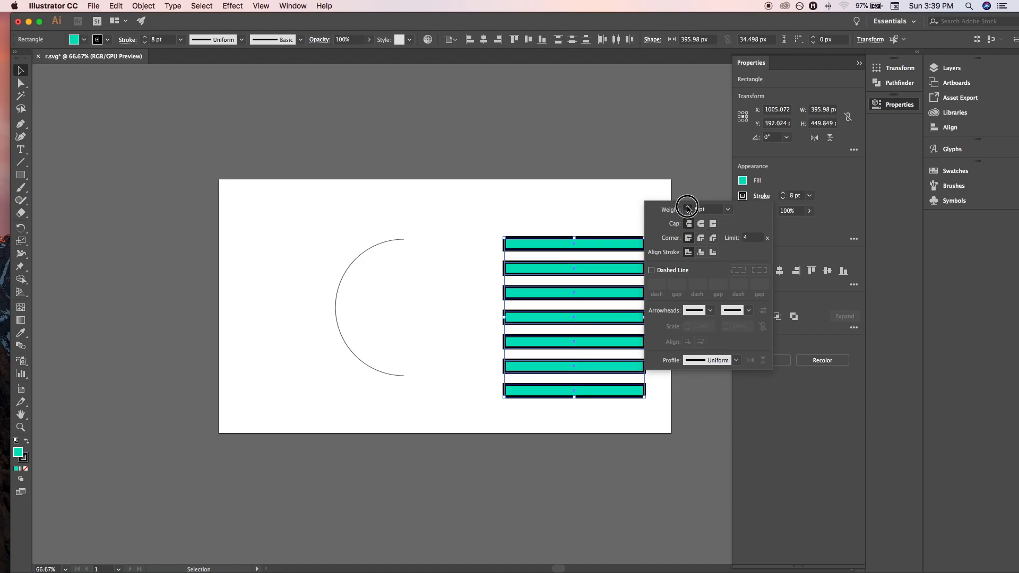
pyautogui.click(687, 207)
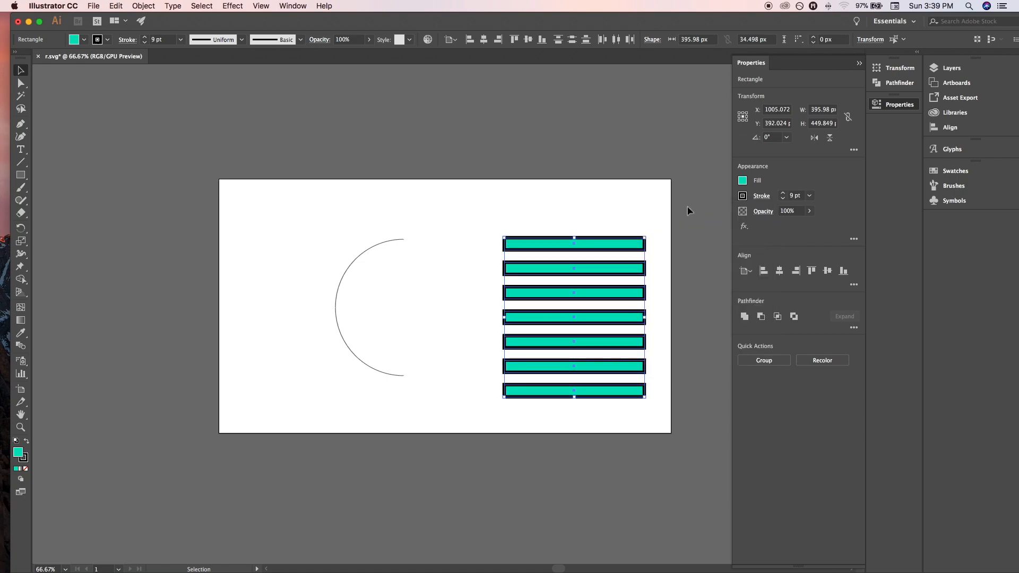
# Change the stroke colour of the seven bars to a dark pink.
pyautogui.click(742, 195)
pyautogui.click(662, 309)
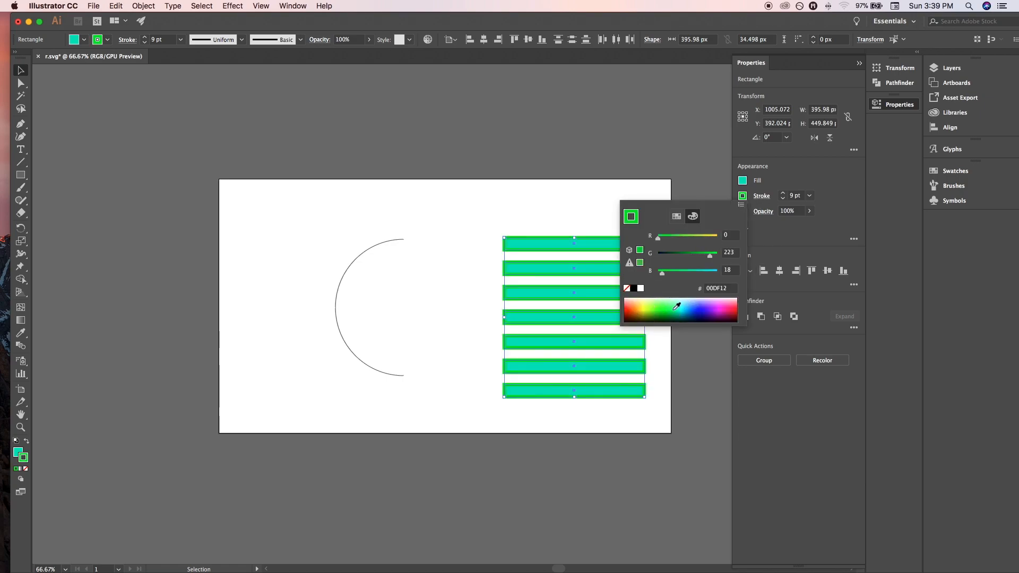
pyautogui.click(715, 309)
pyautogui.click(729, 302)
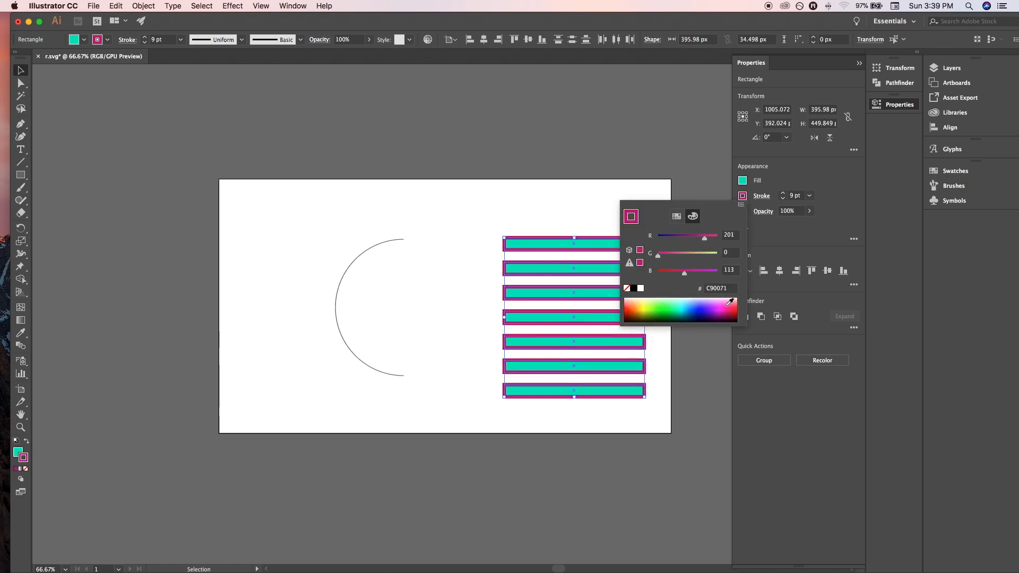
pyautogui.click(718, 305)
pyautogui.click(709, 306)
pyautogui.click(715, 306)
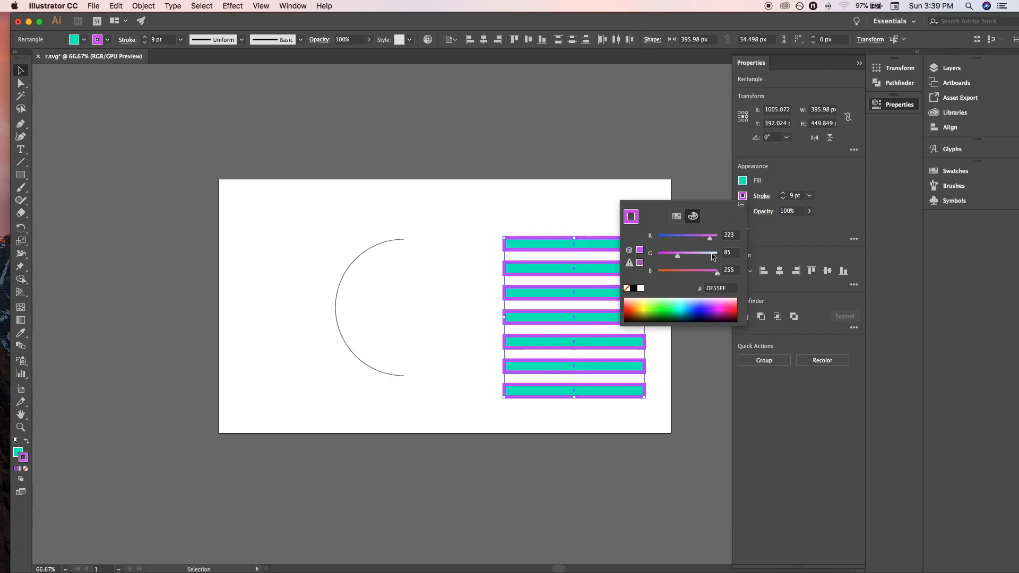
pyautogui.moveTo(717, 273); pyautogui.dragTo(684, 275)
pyautogui.press('Escape')
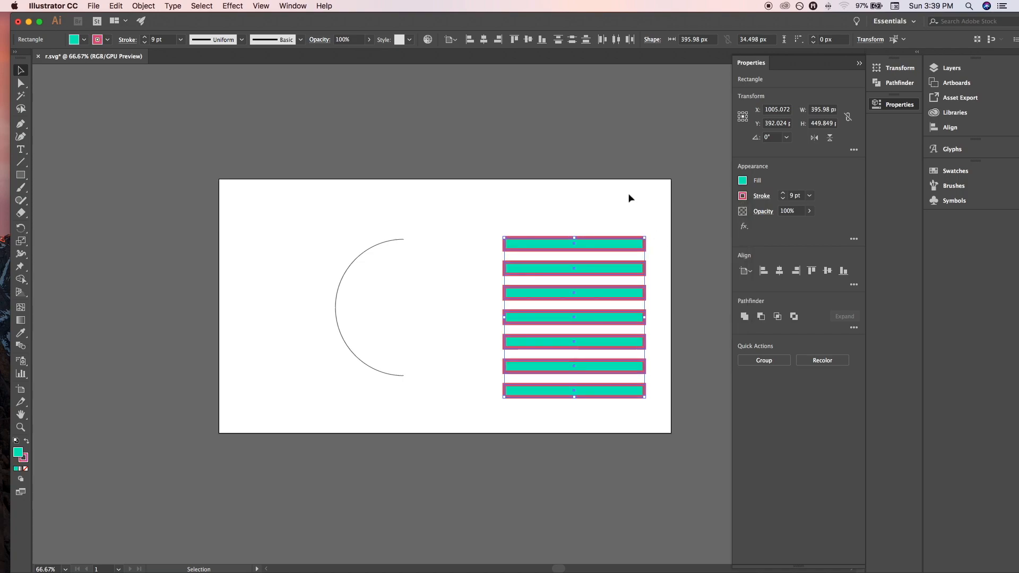
# Rotate the seven bars 90° into vertical stripes and group them.
pyautogui.moveTo(646, 404); pyautogui.dragTo(669, 274)
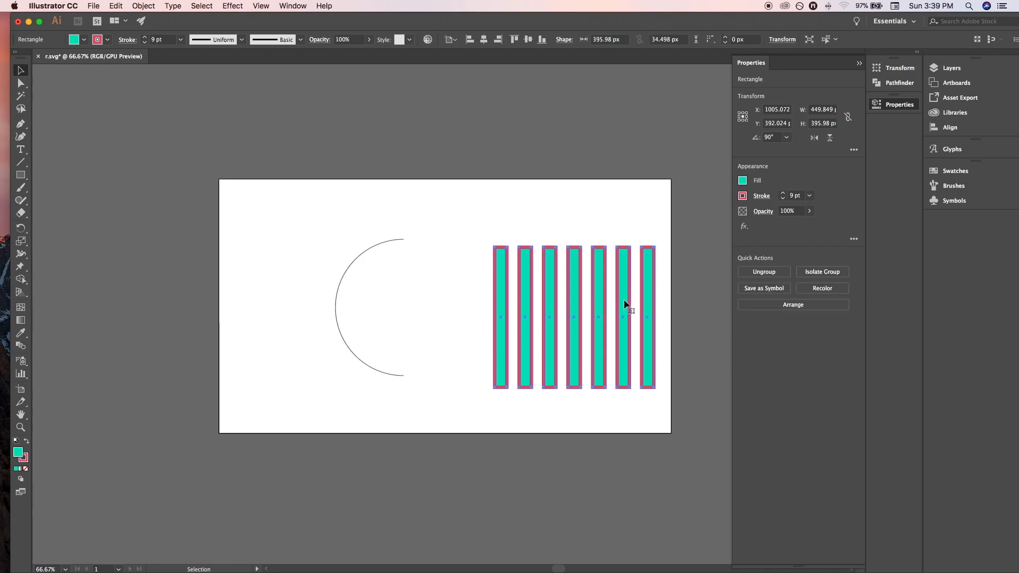
pyautogui.click(600, 199)
pyautogui.click(617, 266)
# Save the group of vertical stripes as a new dynamic symbol in the document's symbol collection.
pyautogui.click(948, 202)
pyautogui.click(625, 306)
pyautogui.moveTo(625, 306); pyautogui.dragTo(856, 210)
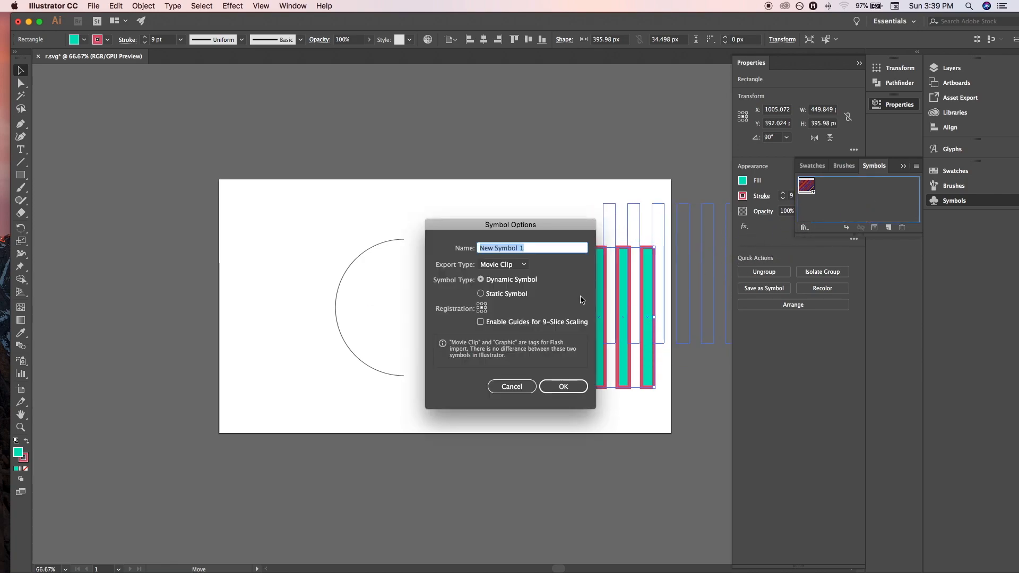
pyautogui.click(522, 265)
pyautogui.click(517, 278)
pyautogui.click(563, 387)
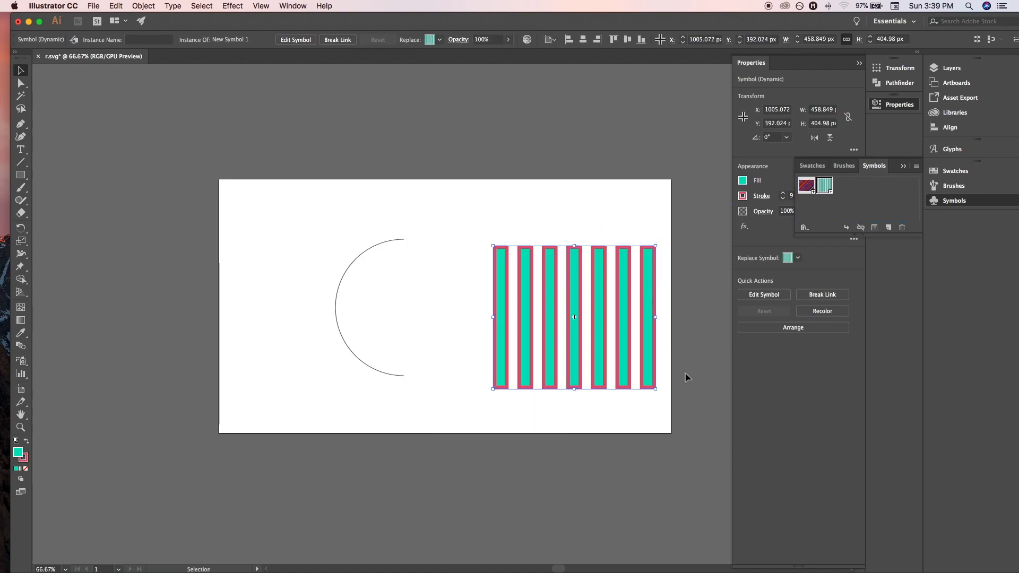
# Delete the striped symbol instance from the artboard, leaving only the half-circle arc.
pyautogui.click(623, 208)
pyautogui.moveTo(358, 245); pyautogui.dragTo(398, 276)
pyautogui.click(545, 269)
pyautogui.press('Delete')
# Apply the 3D Revolve effect to the half-circle arc with preview on, revolving 360° from the Right Edge.
pyautogui.moveTo(337, 251); pyautogui.dragTo(382, 307)
pyautogui.press('r')
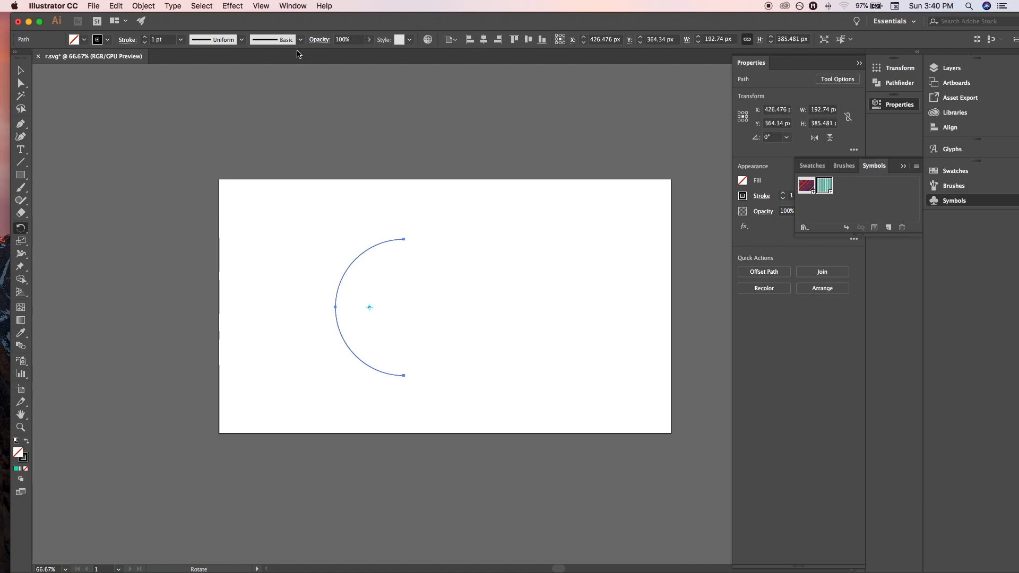
pyautogui.click(232, 6)
pyautogui.moveTo(329, 72)
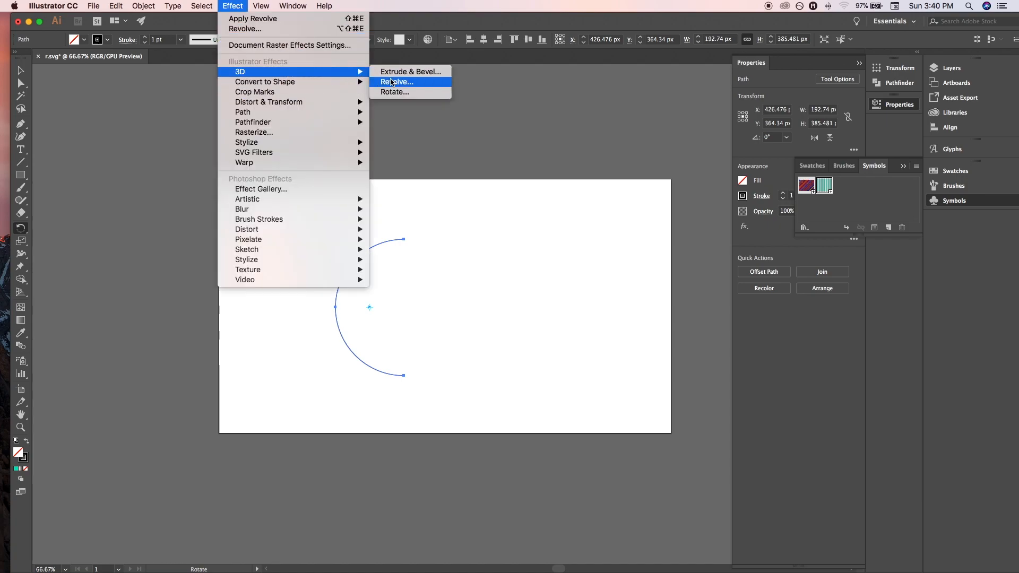
pyautogui.click(395, 83)
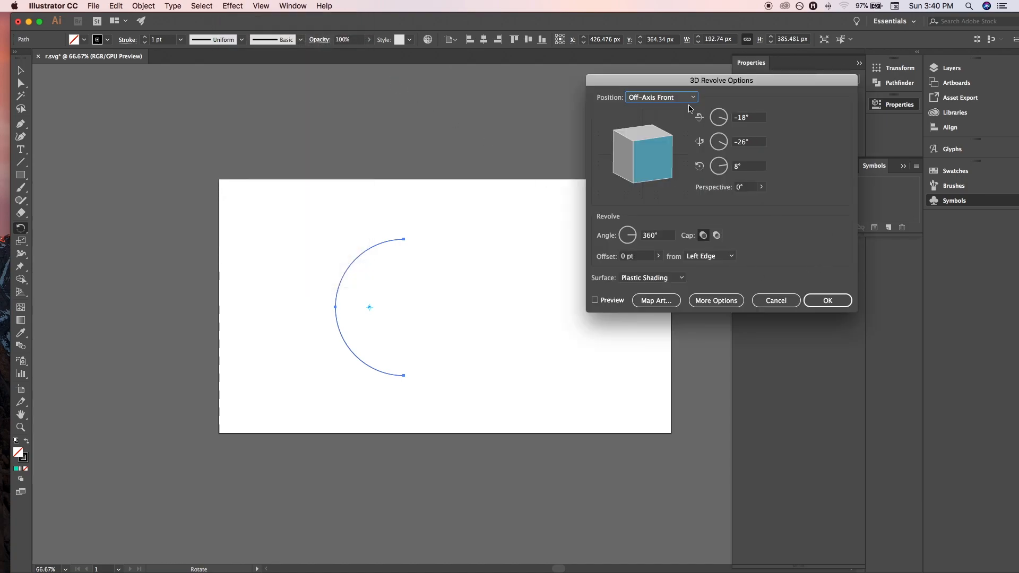
pyautogui.click(595, 300)
pyautogui.click(706, 257)
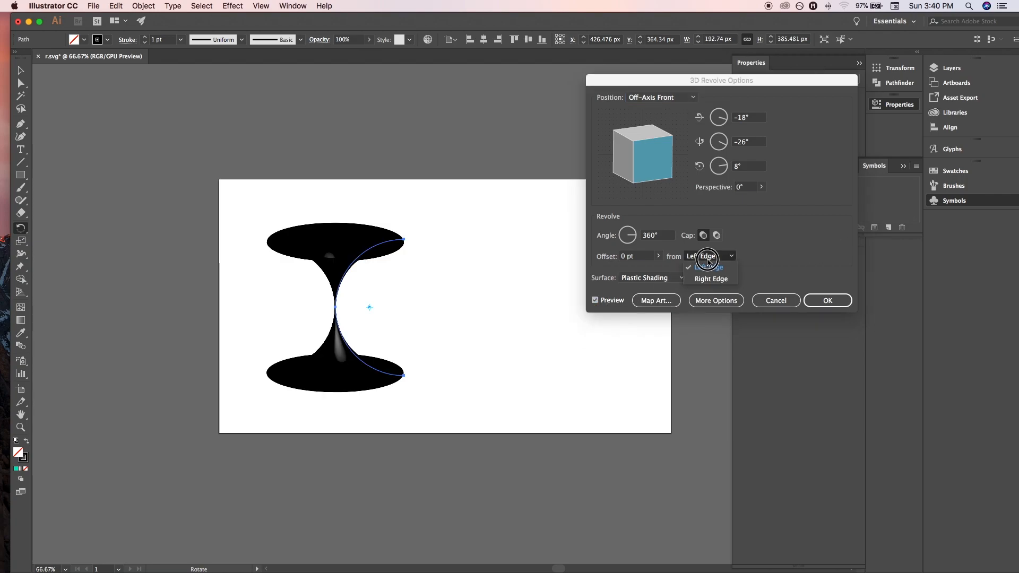
pyautogui.click(708, 274)
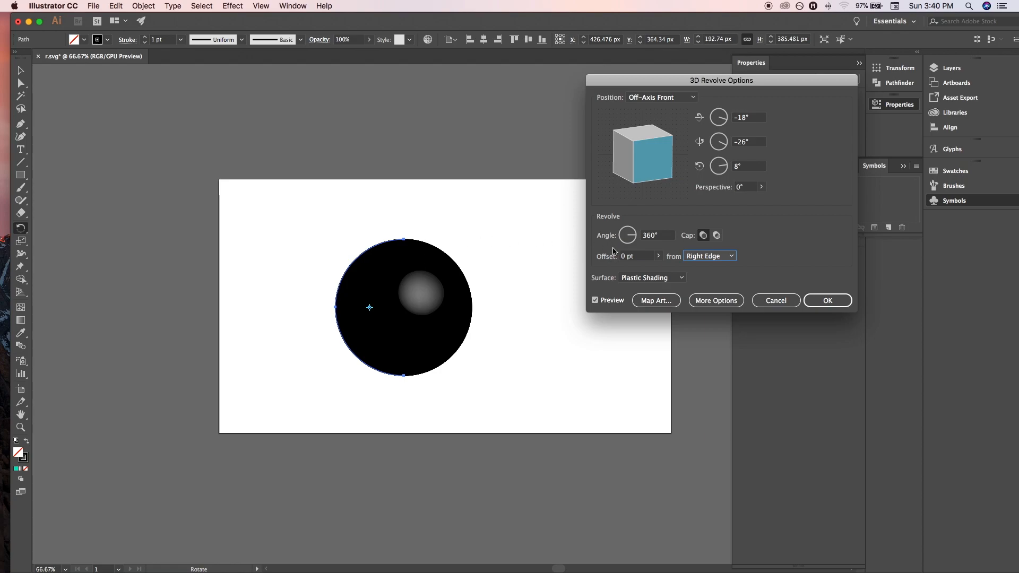
# Set the revolved sphere's surface to Wireframe and rotate it to about -56°, -56° and 42°.
pyautogui.click(645, 278)
pyautogui.click(656, 314)
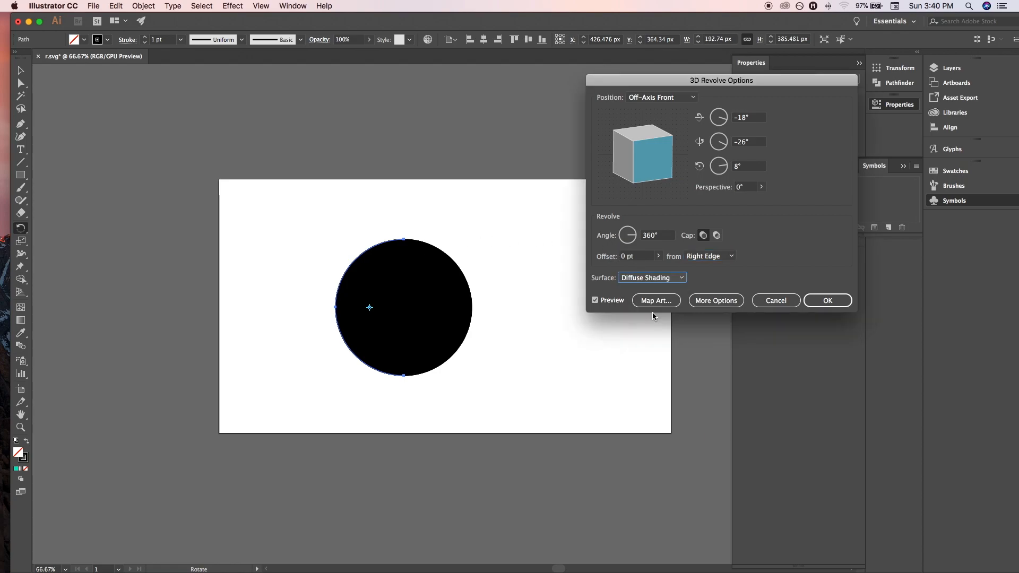
pyautogui.click(654, 276)
pyautogui.click(642, 291)
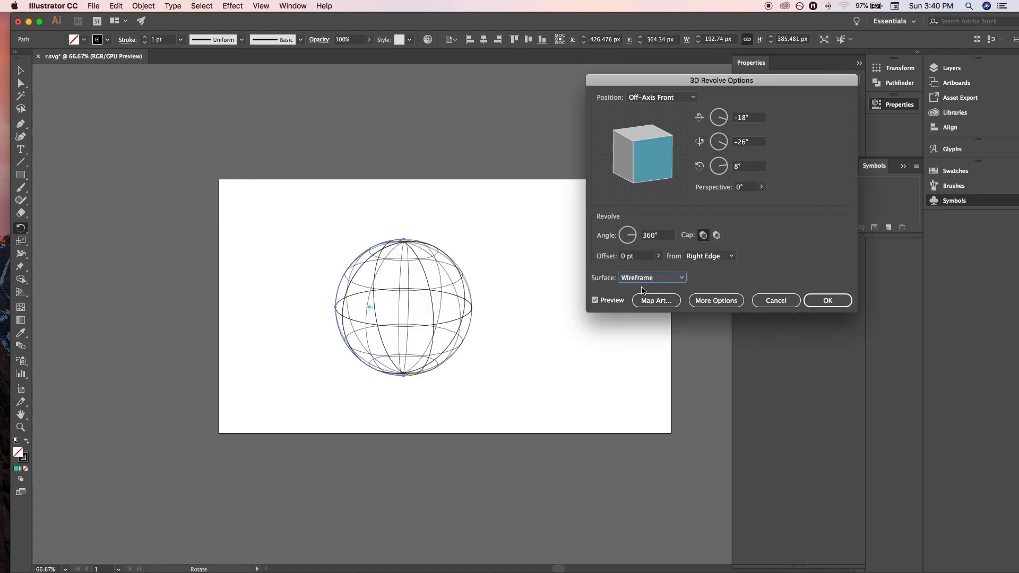
pyautogui.moveTo(643, 154); pyautogui.dragTo(658, 160)
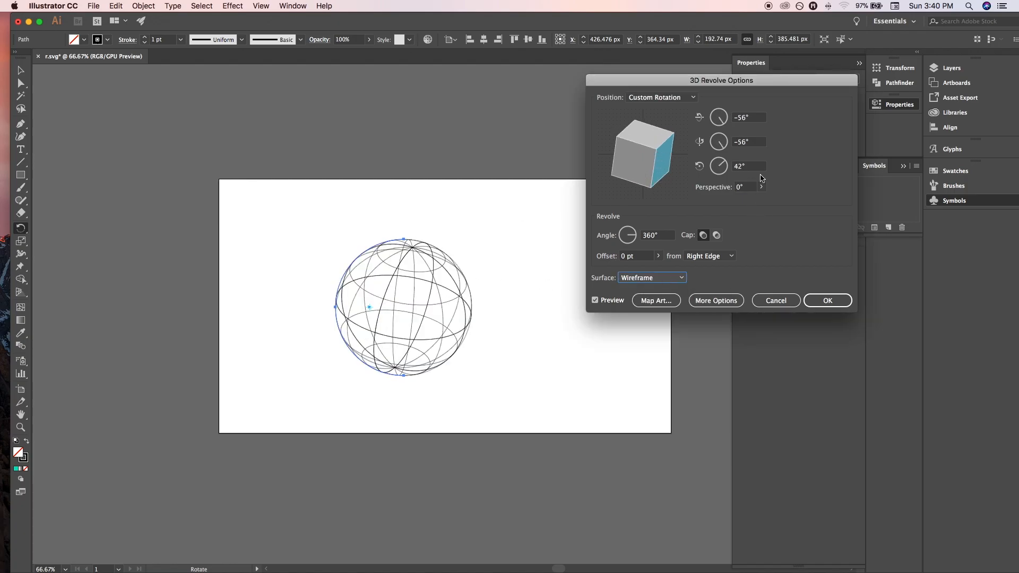
# Map New Symbol 1 onto surface 1 of 2 of the revolved sphere and scale the artwork to fit.
pyautogui.click(656, 300)
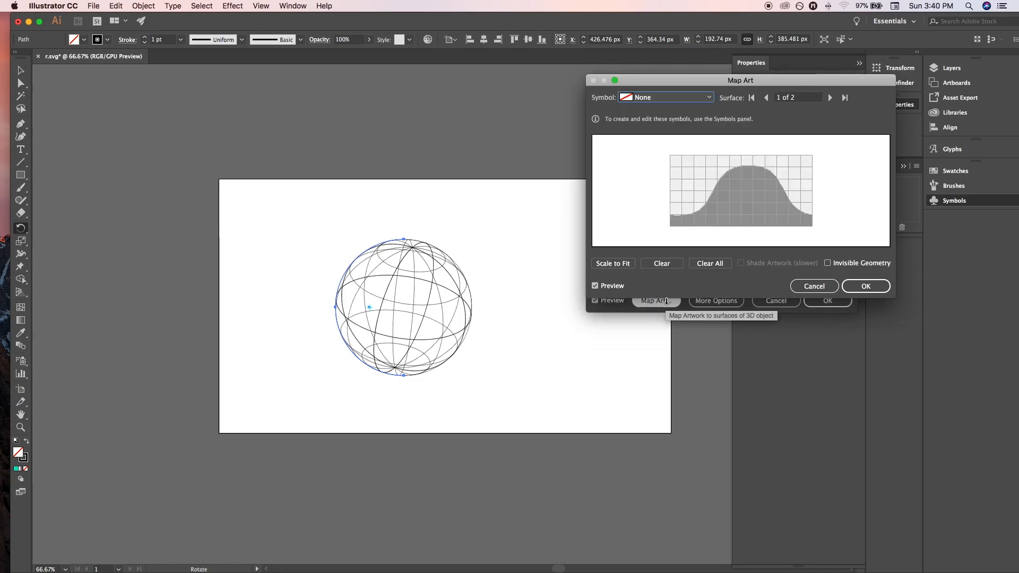
pyautogui.click(681, 101)
pyautogui.click(658, 133)
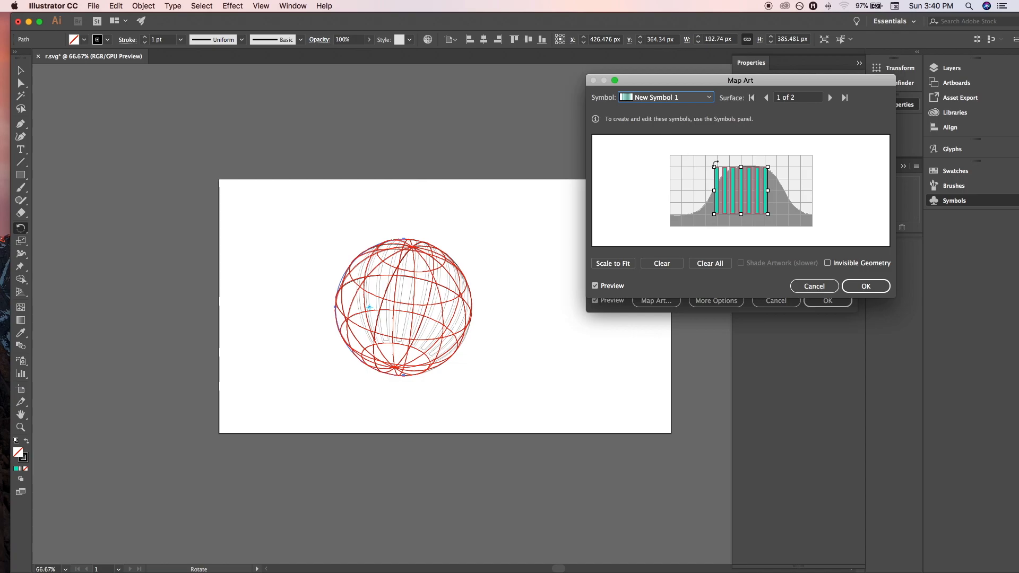
pyautogui.click(613, 263)
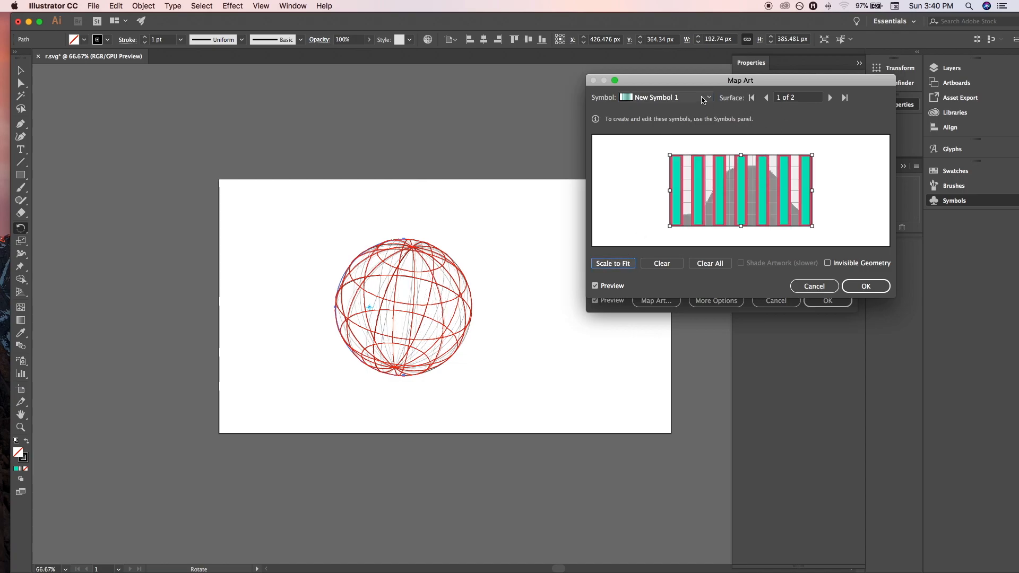
# Map New Symbol 1 onto surface 2 of 2, scale it to fit, and accept the mapped art.
pyautogui.click(829, 97)
pyautogui.click(671, 97)
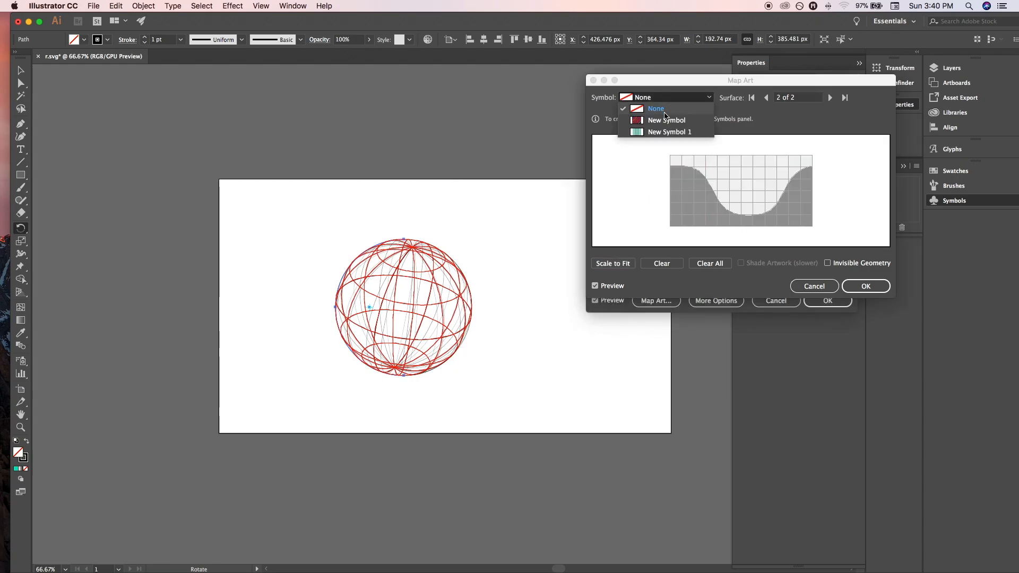
pyautogui.click(677, 132)
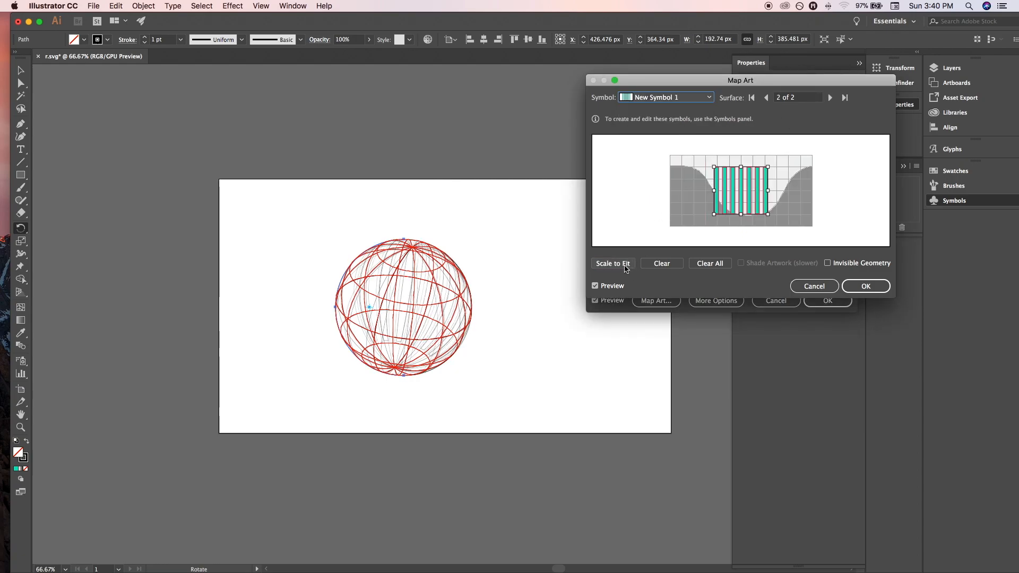
pyautogui.click(618, 264)
pyautogui.click(829, 98)
pyautogui.click(858, 288)
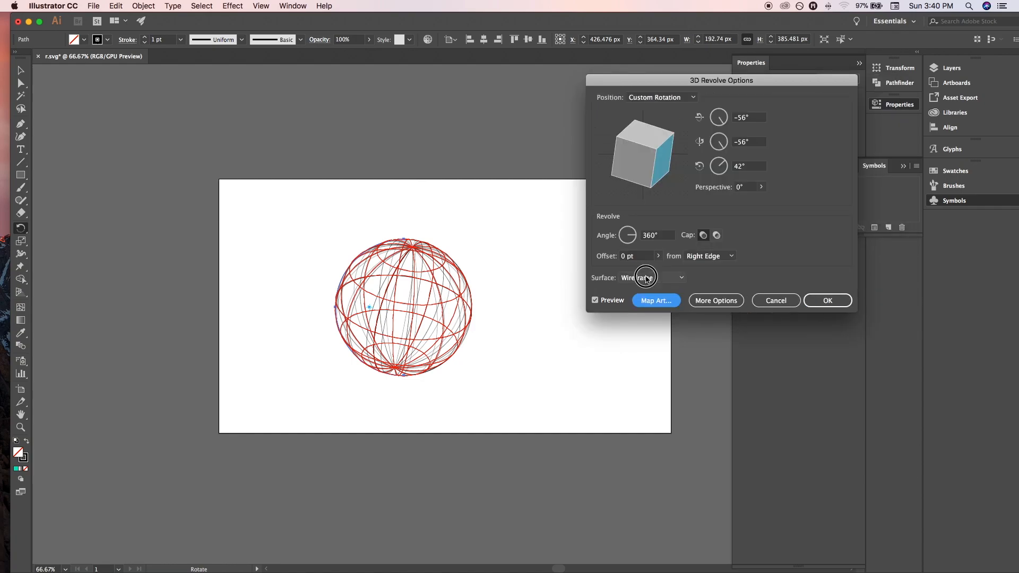
# Set the sphere's surface to No Shading and rotate it to about -51°, -15° and 14°.
pyautogui.click(647, 278)
pyautogui.click(647, 295)
pyautogui.click(648, 298)
pyautogui.moveTo(664, 166); pyautogui.dragTo(643, 176)
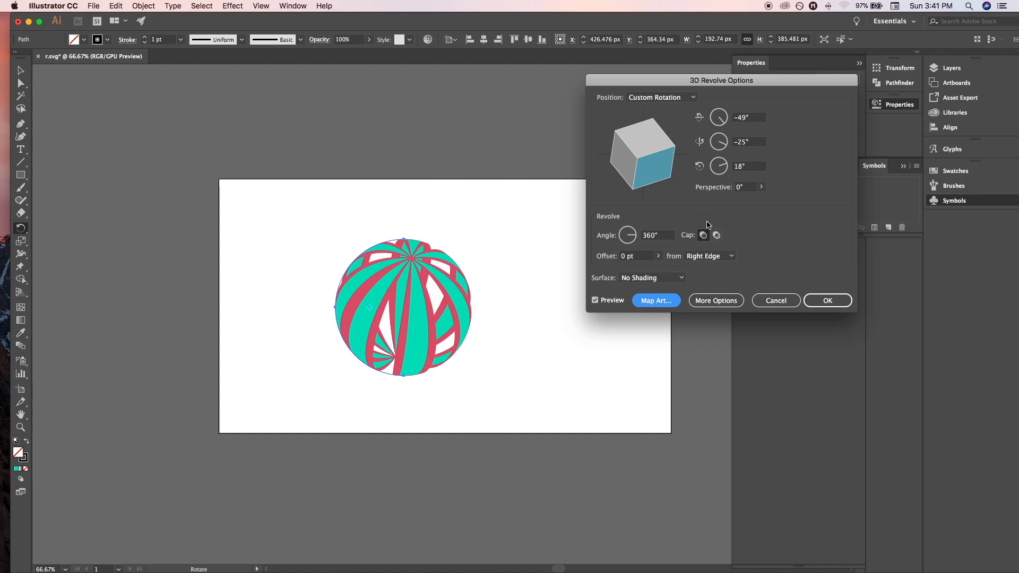
pyautogui.moveTo(664, 162); pyautogui.dragTo(653, 165)
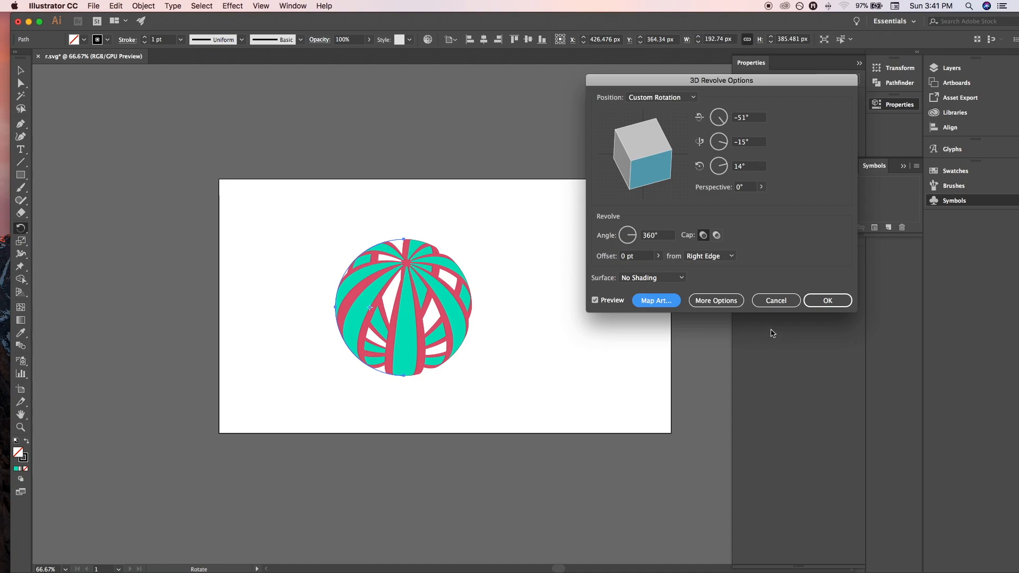
# Turn the revolve cap off for a hollow appearance, apply the 3D Revolve effect, and deselect the sphere.
pyautogui.click(716, 235)
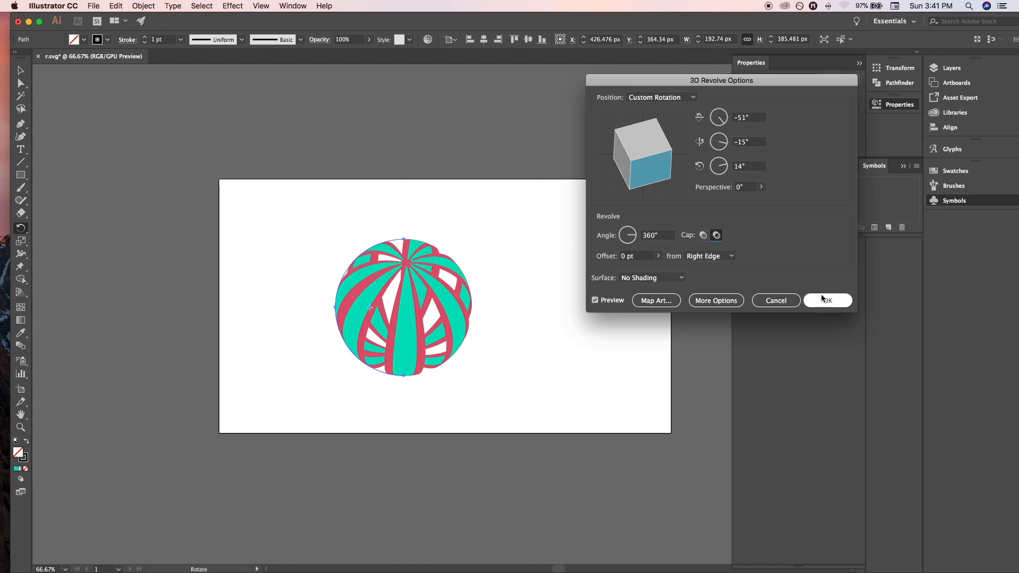
pyautogui.click(824, 301)
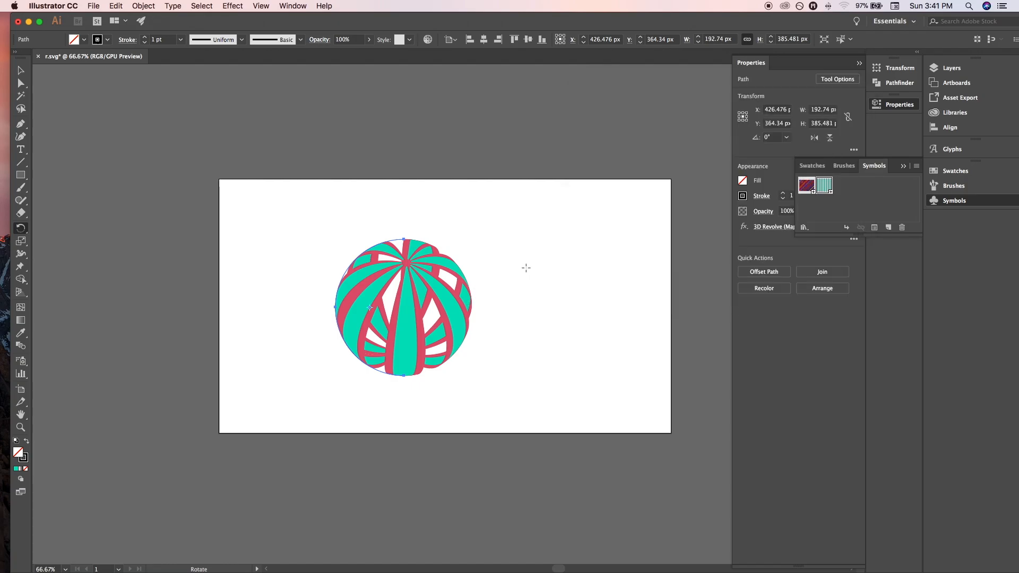
pyautogui.press('v')
pyautogui.click(608, 320)
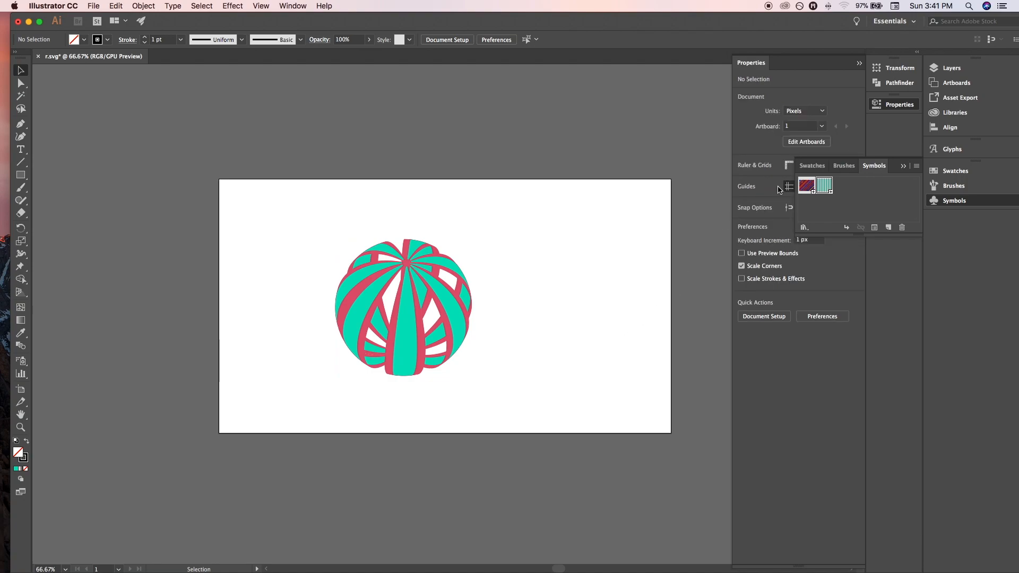
# Edit New Symbol 1 by setting the stroke of all its stripes to 17 pt, then exit symbol editing.
pyautogui.doubleClick(824, 186)
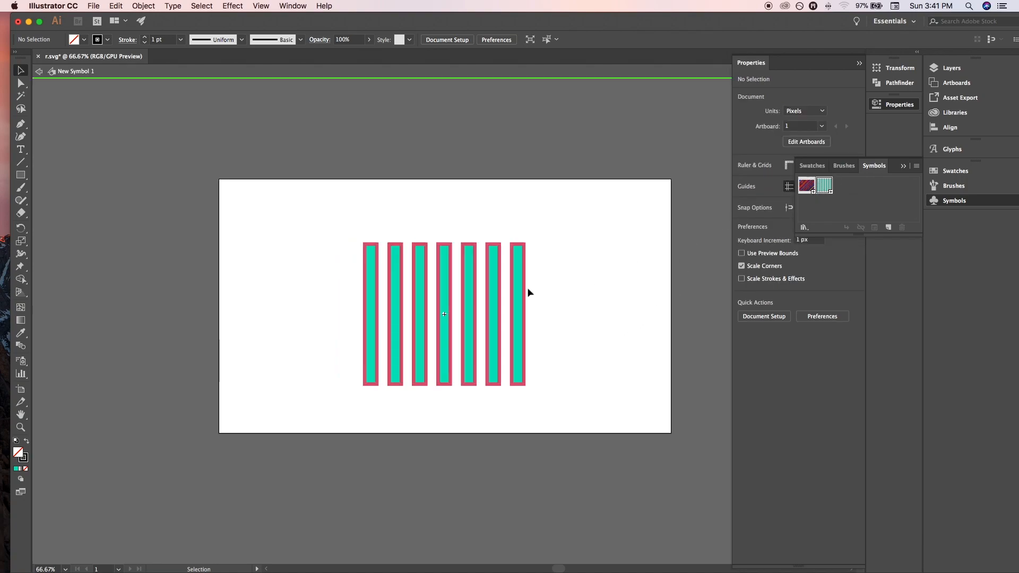
pyautogui.click(444, 316)
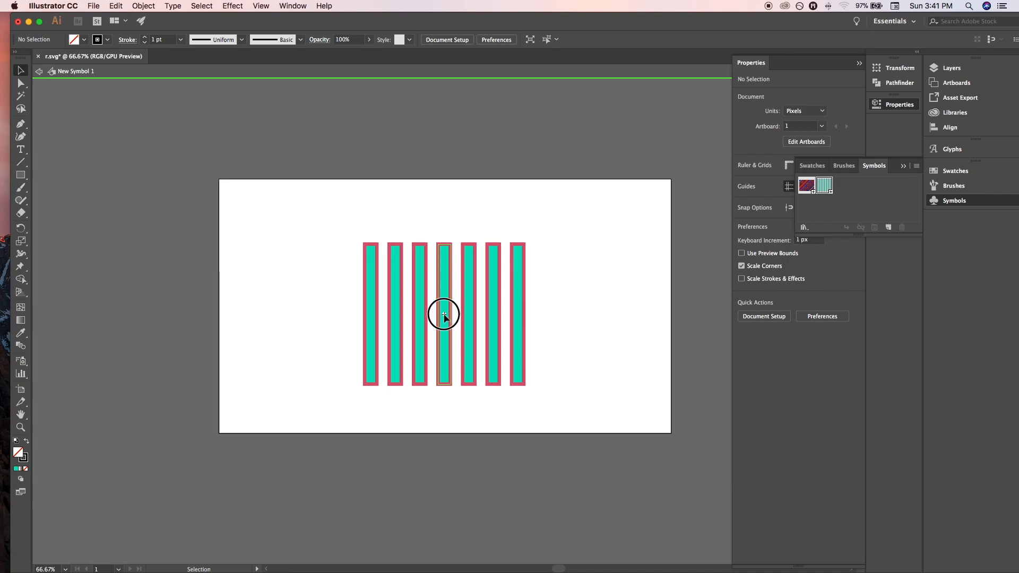
pyautogui.moveTo(305, 245); pyautogui.dragTo(541, 364)
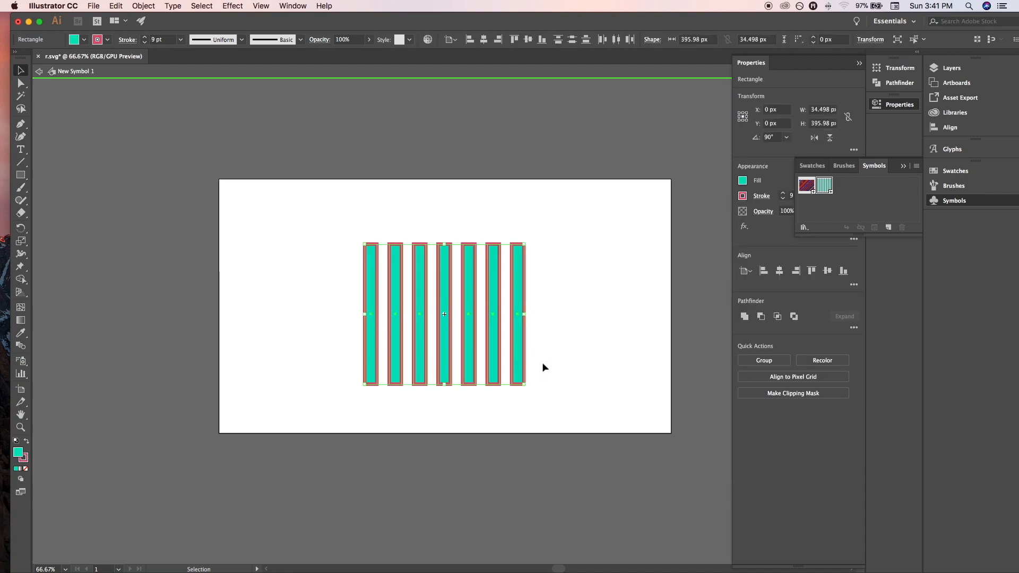
pyautogui.moveTo(523, 315); pyautogui.dragTo(493, 322)
pyautogui.press('super+z')
pyautogui.click(782, 193)
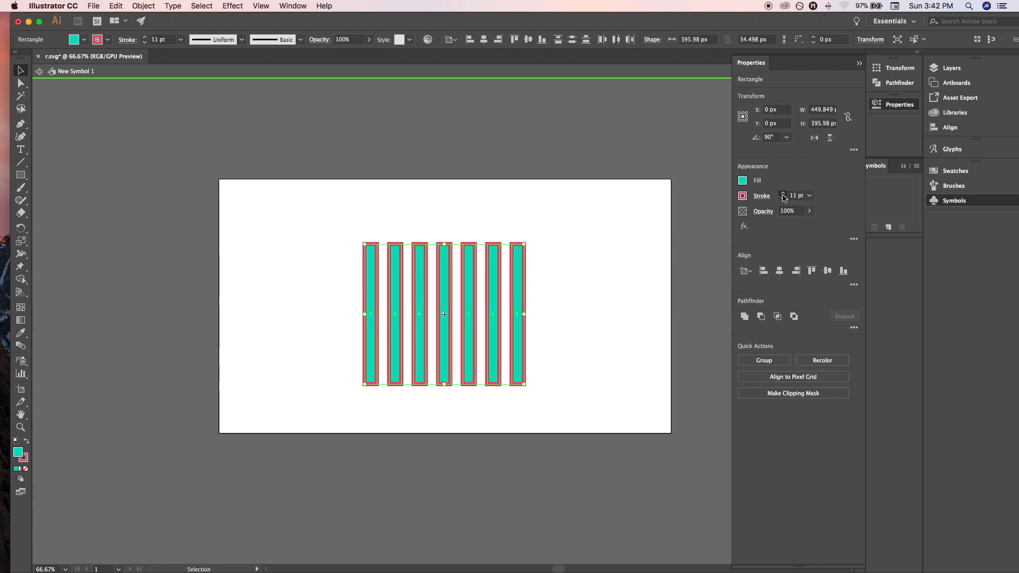
pyautogui.press('r')
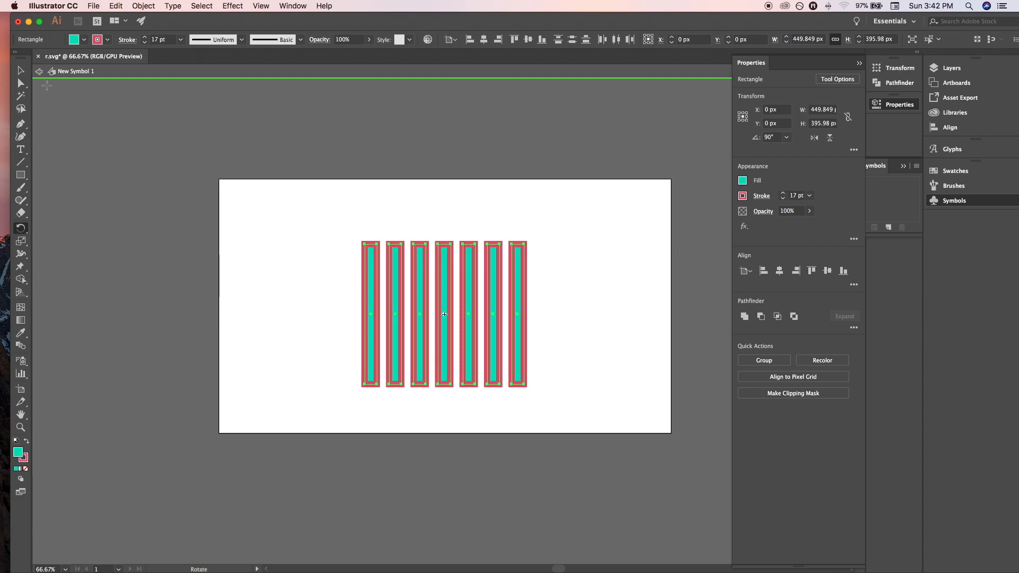
pyautogui.click(40, 72)
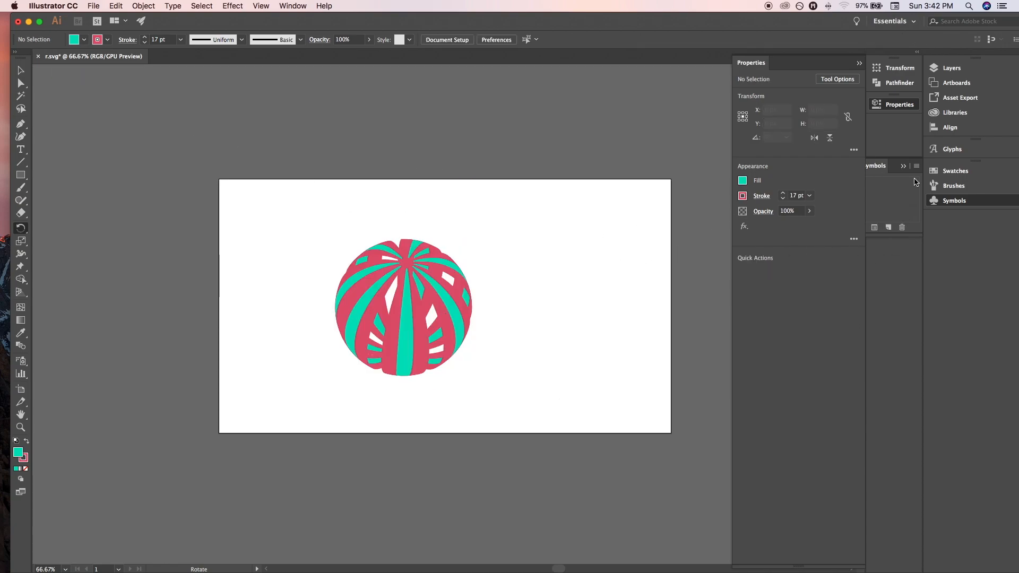
# Reopen the striped symbol, reduce the stroke of all stripes to 5 pt, and return to the artboard.
pyautogui.click(954, 200)
pyautogui.doubleClick(824, 185)
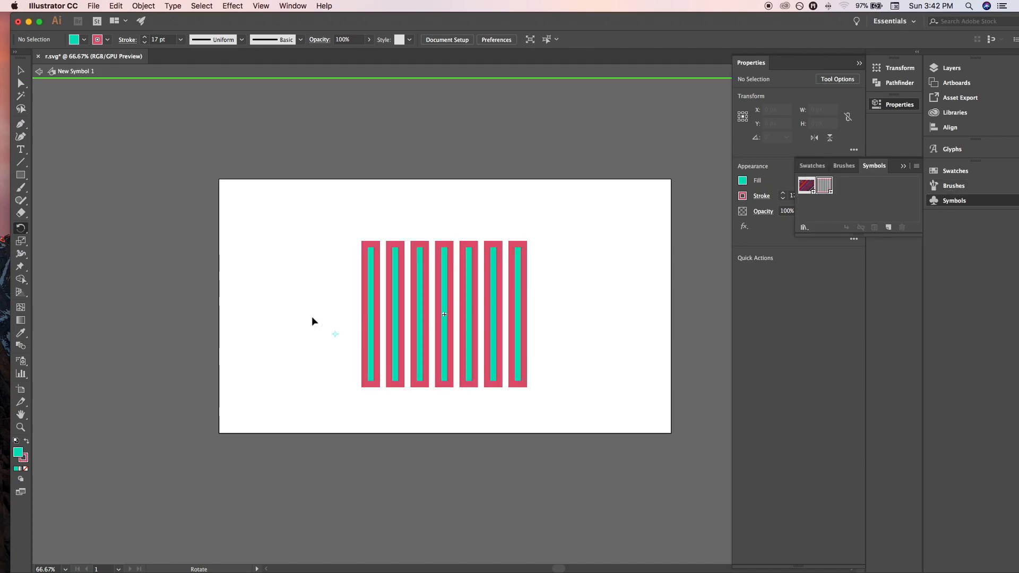
pyautogui.press('super+a')
pyautogui.click(783, 198)
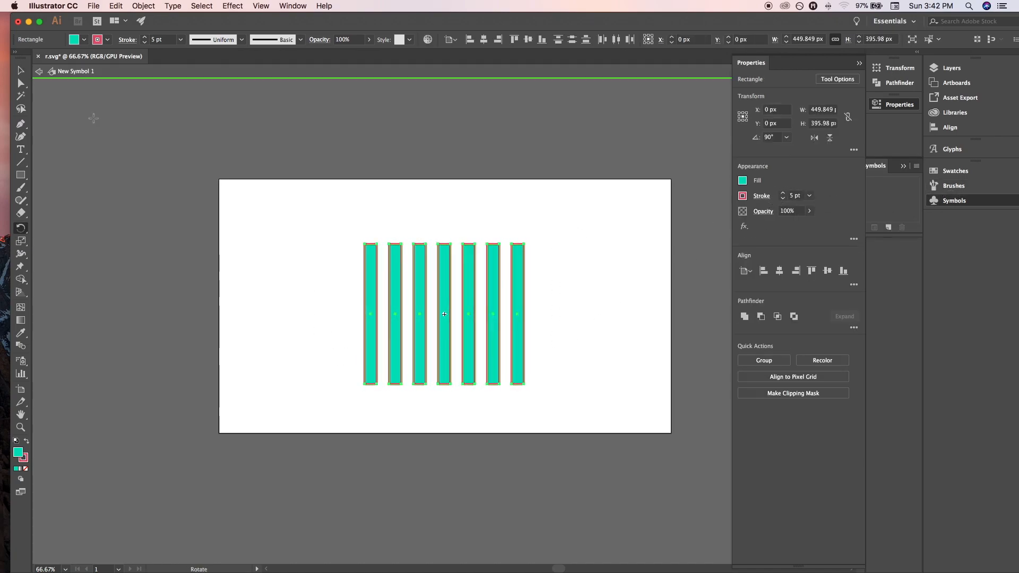
pyautogui.click(39, 71)
# Remove the fill from all stripes in the striped symbol, keep their stroke at 5 pt, and exit symbol editing.
pyautogui.click(958, 203)
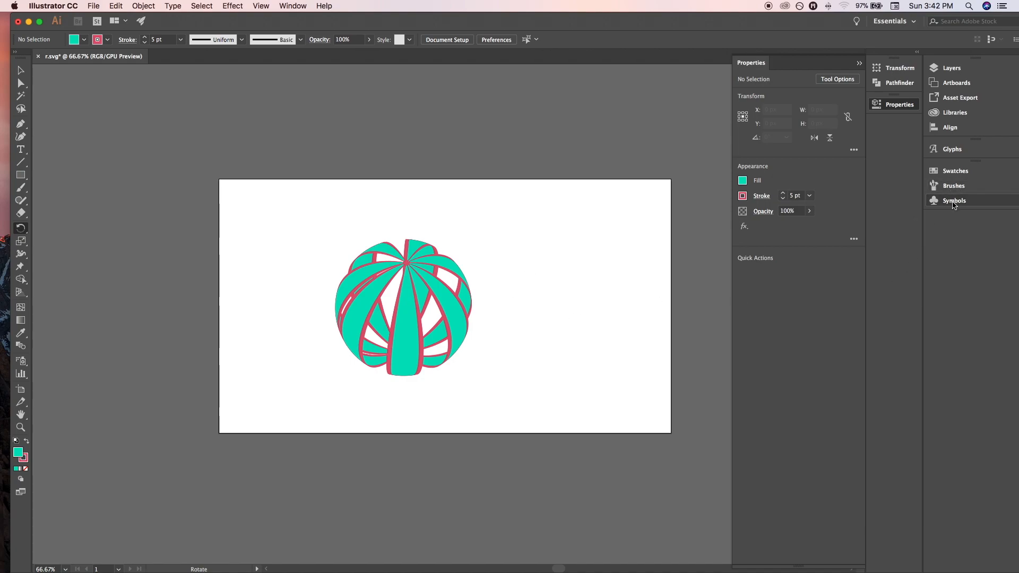
pyautogui.doubleClick(823, 186)
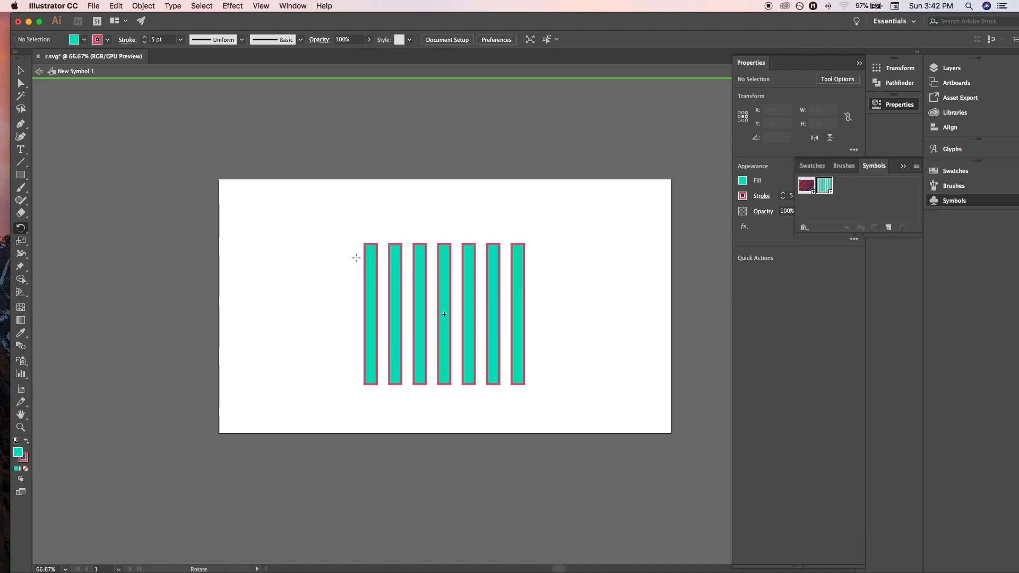
pyautogui.click(741, 181)
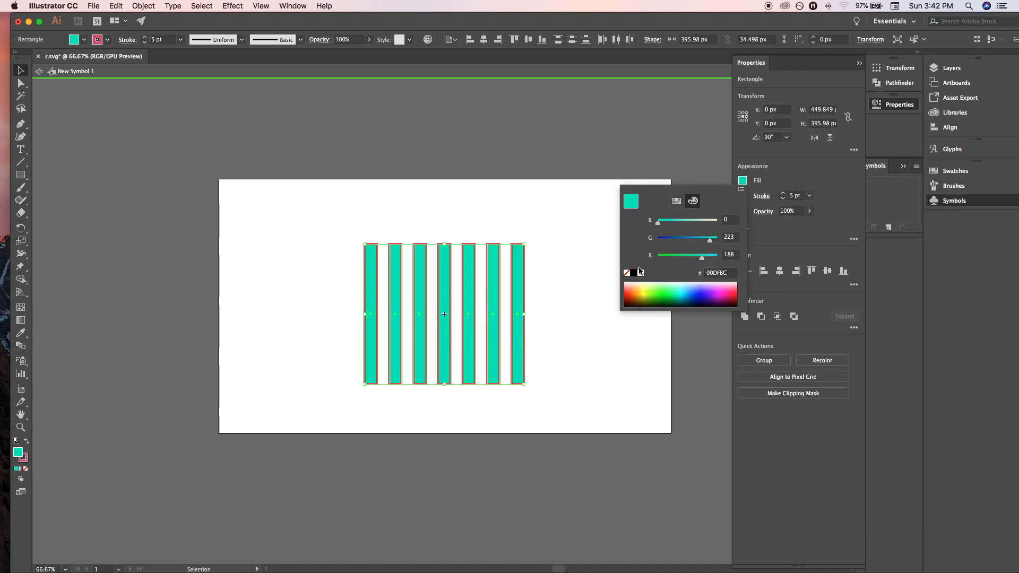
pyautogui.click(640, 267)
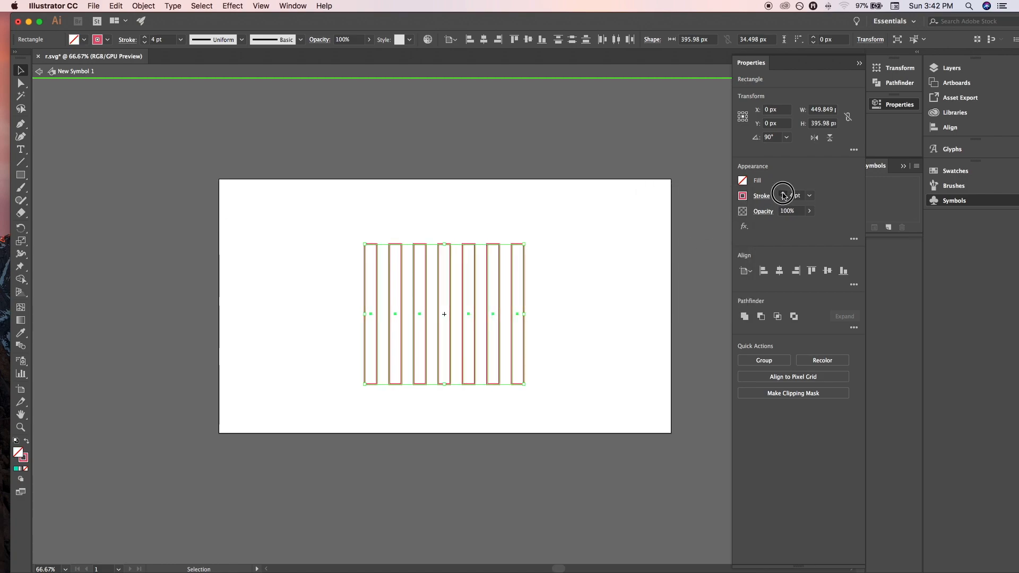
pyautogui.click(40, 71)
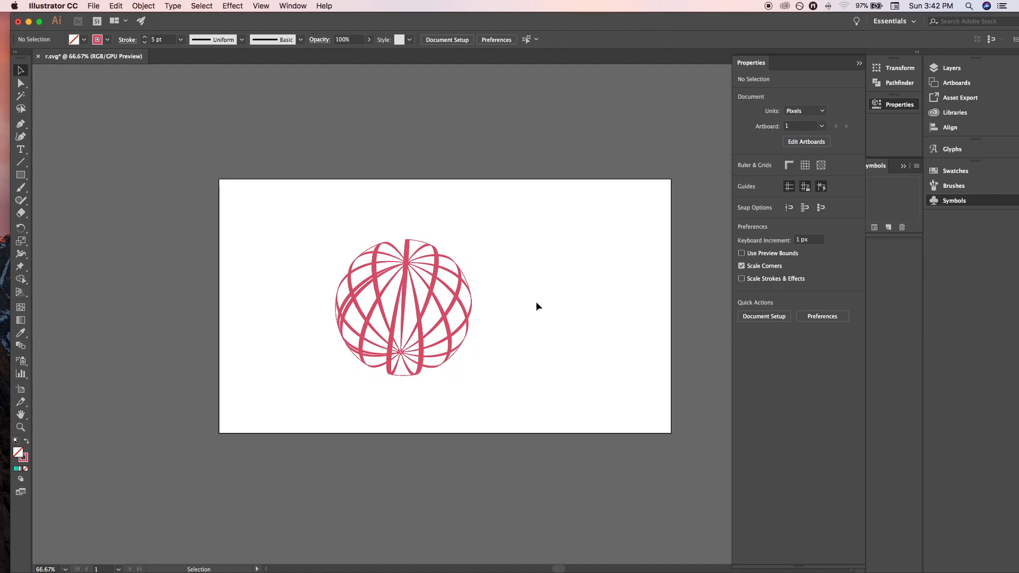